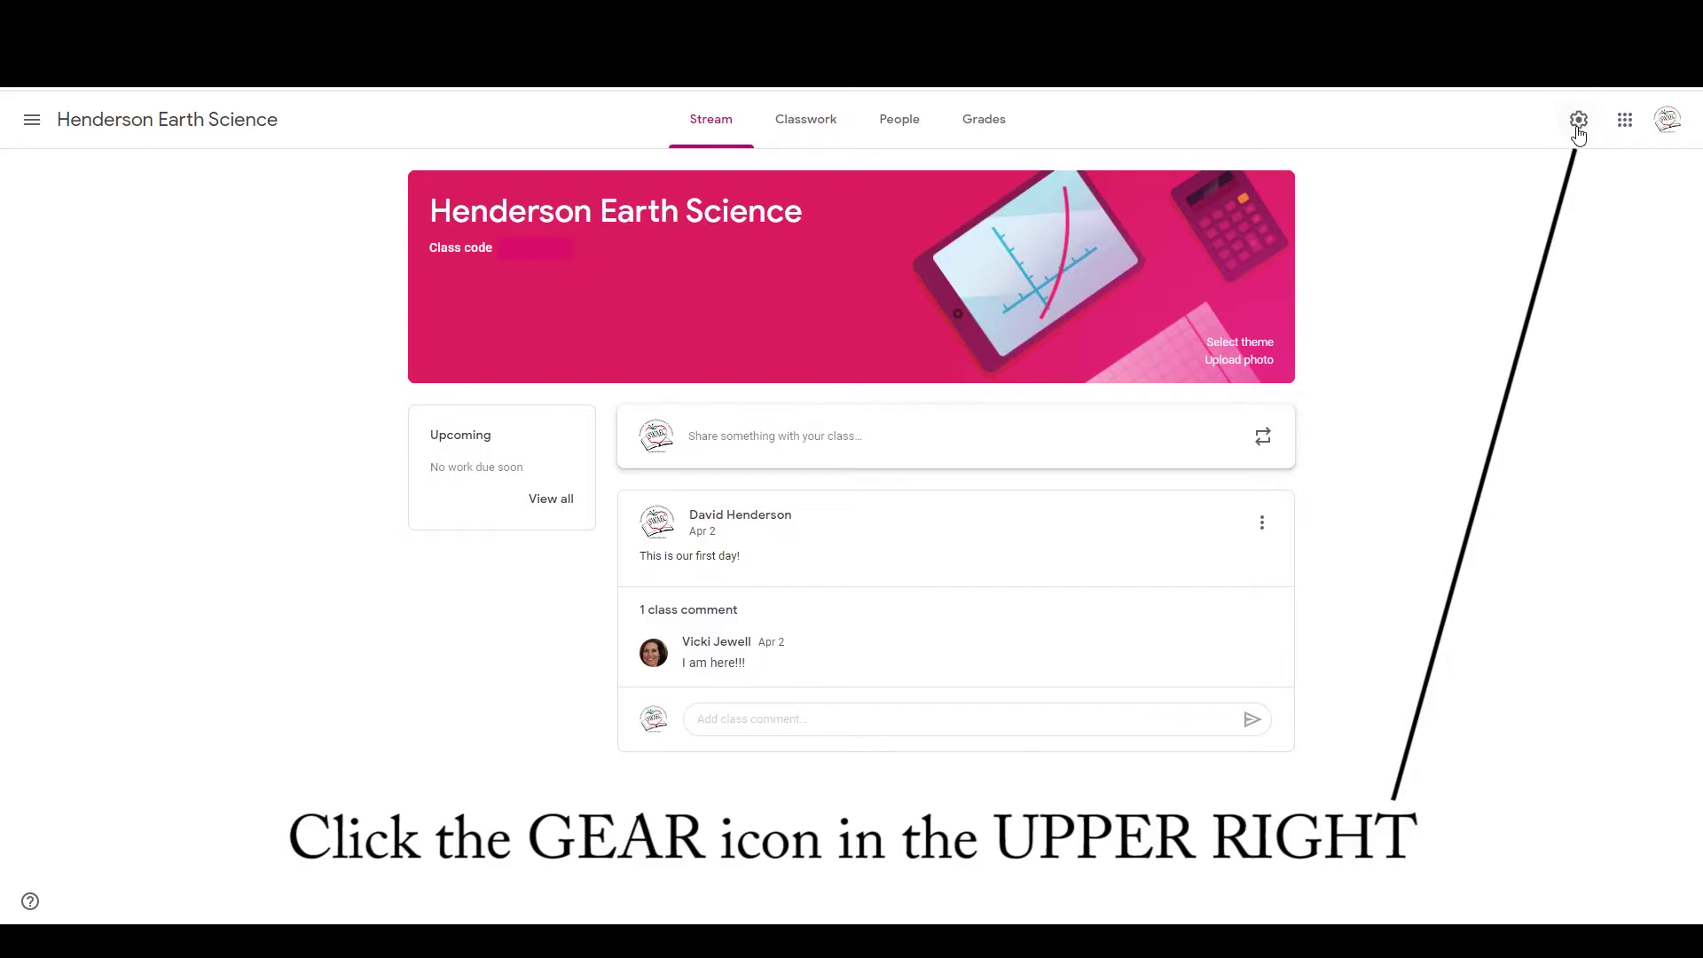
Open Henderson Earth Science's class settings and scroll down to the General section.
left_click(1579, 124)
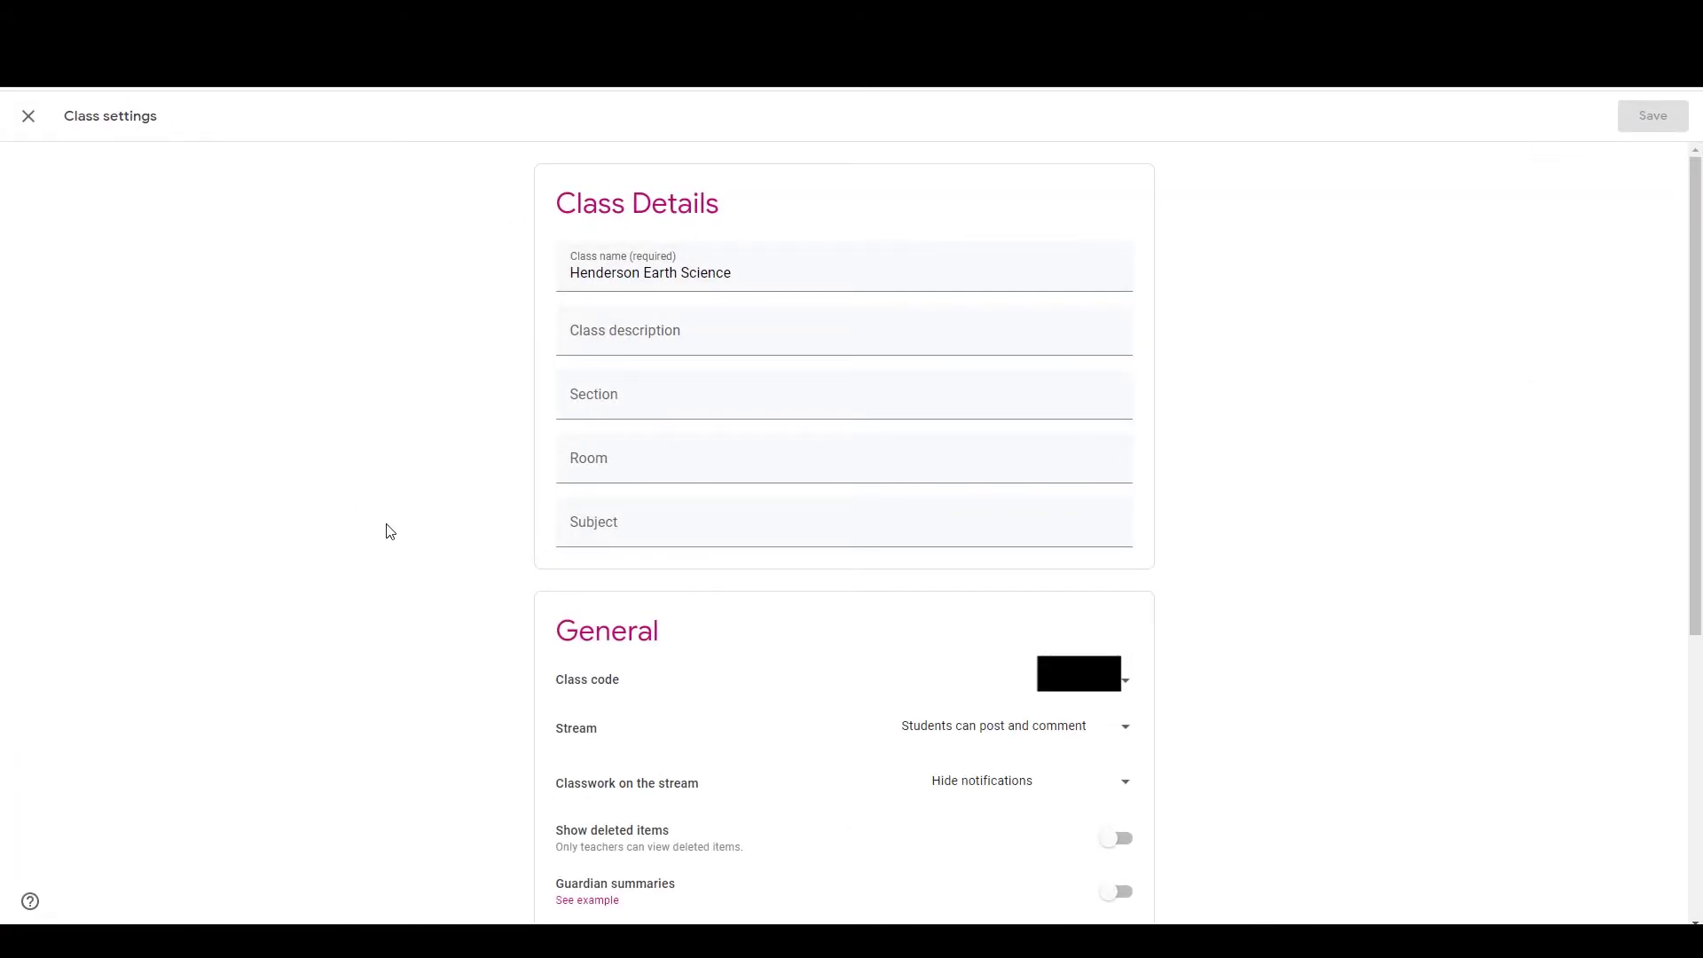
scroll(491, 551, "down", 4)
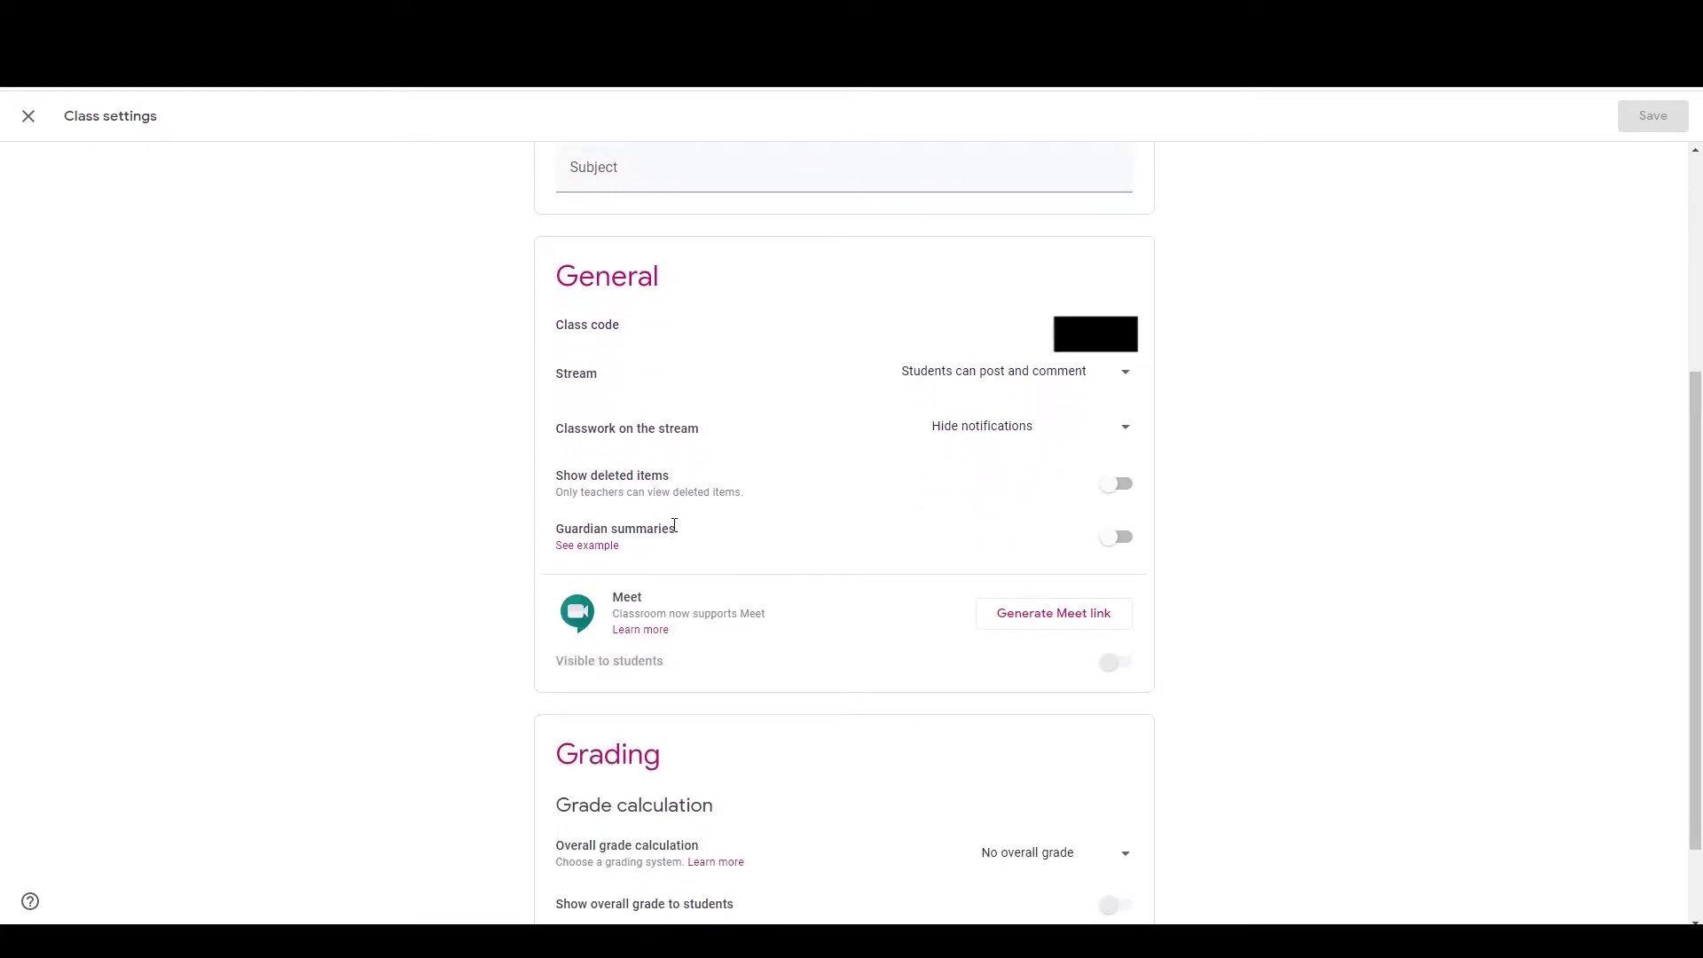
left_click(584, 547)
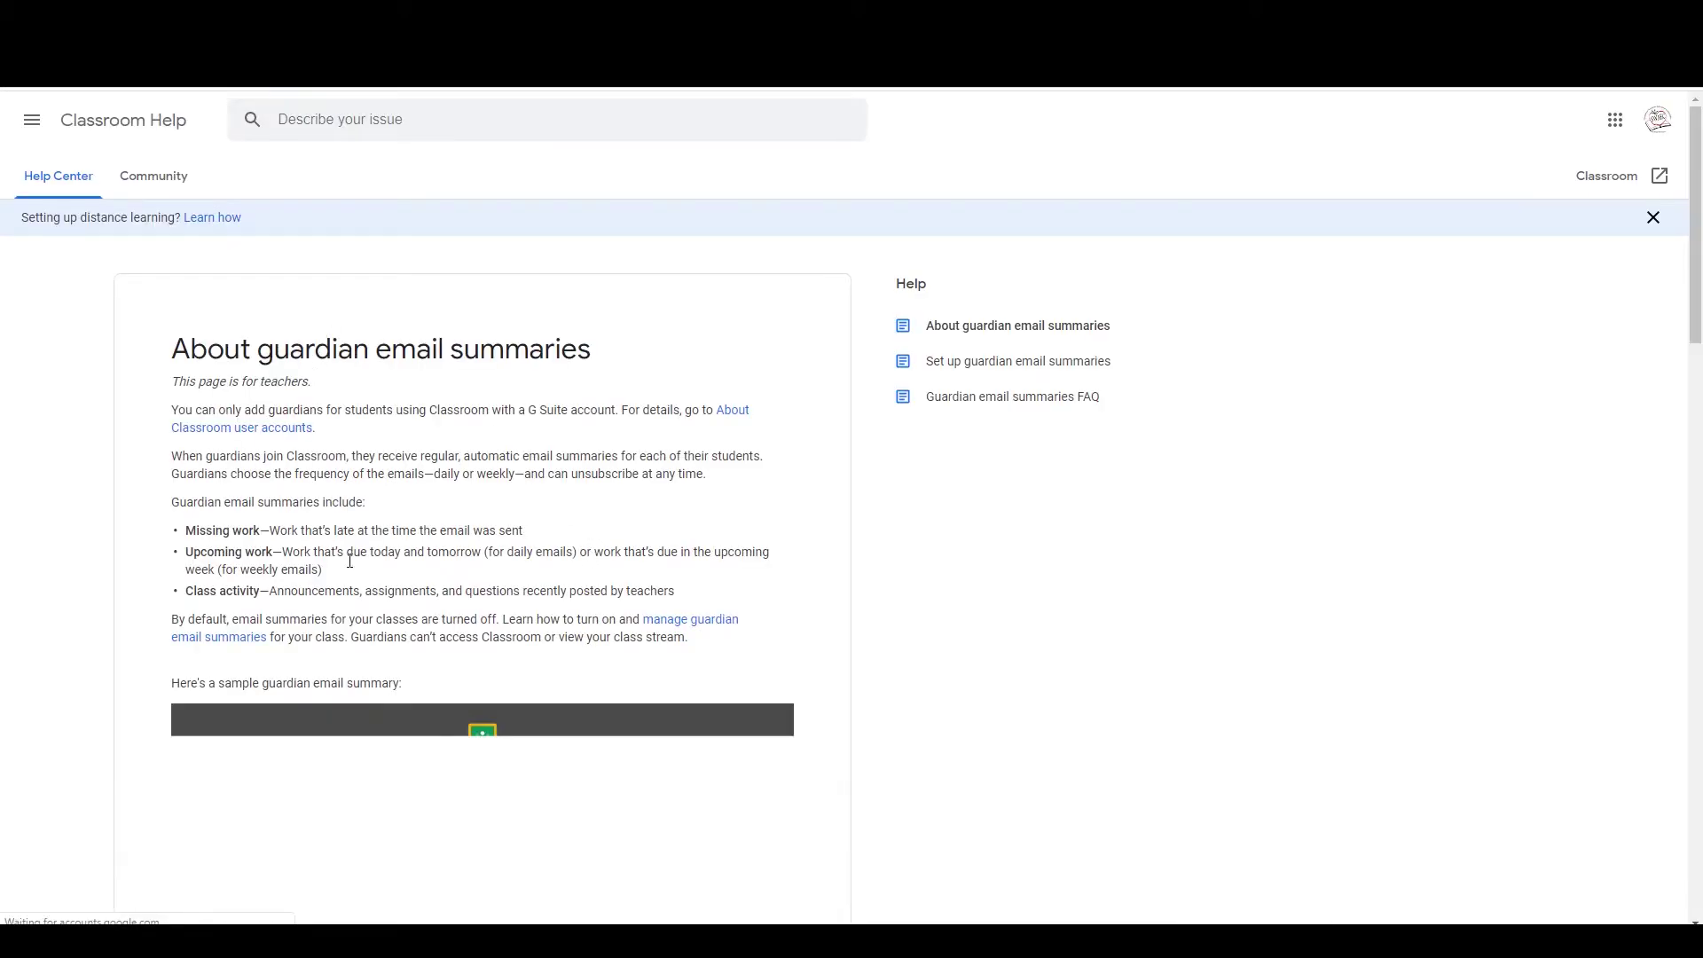
scroll(510, 495, "down", 3)
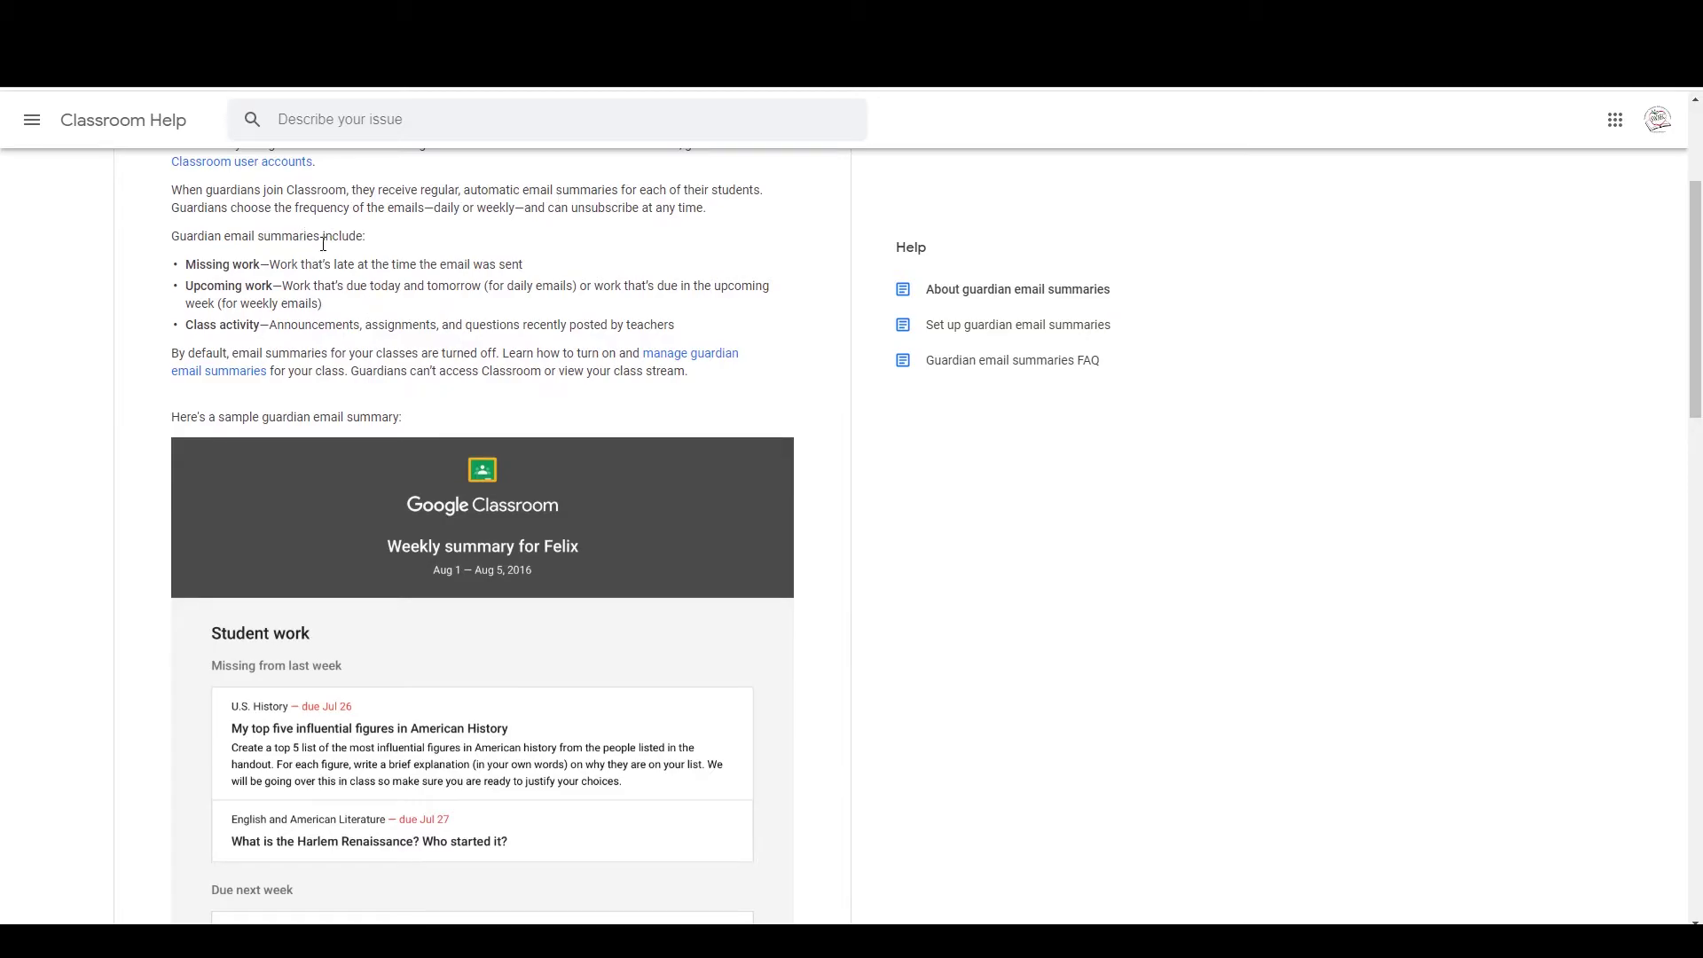
left_click_drag(194, 268, 250, 264)
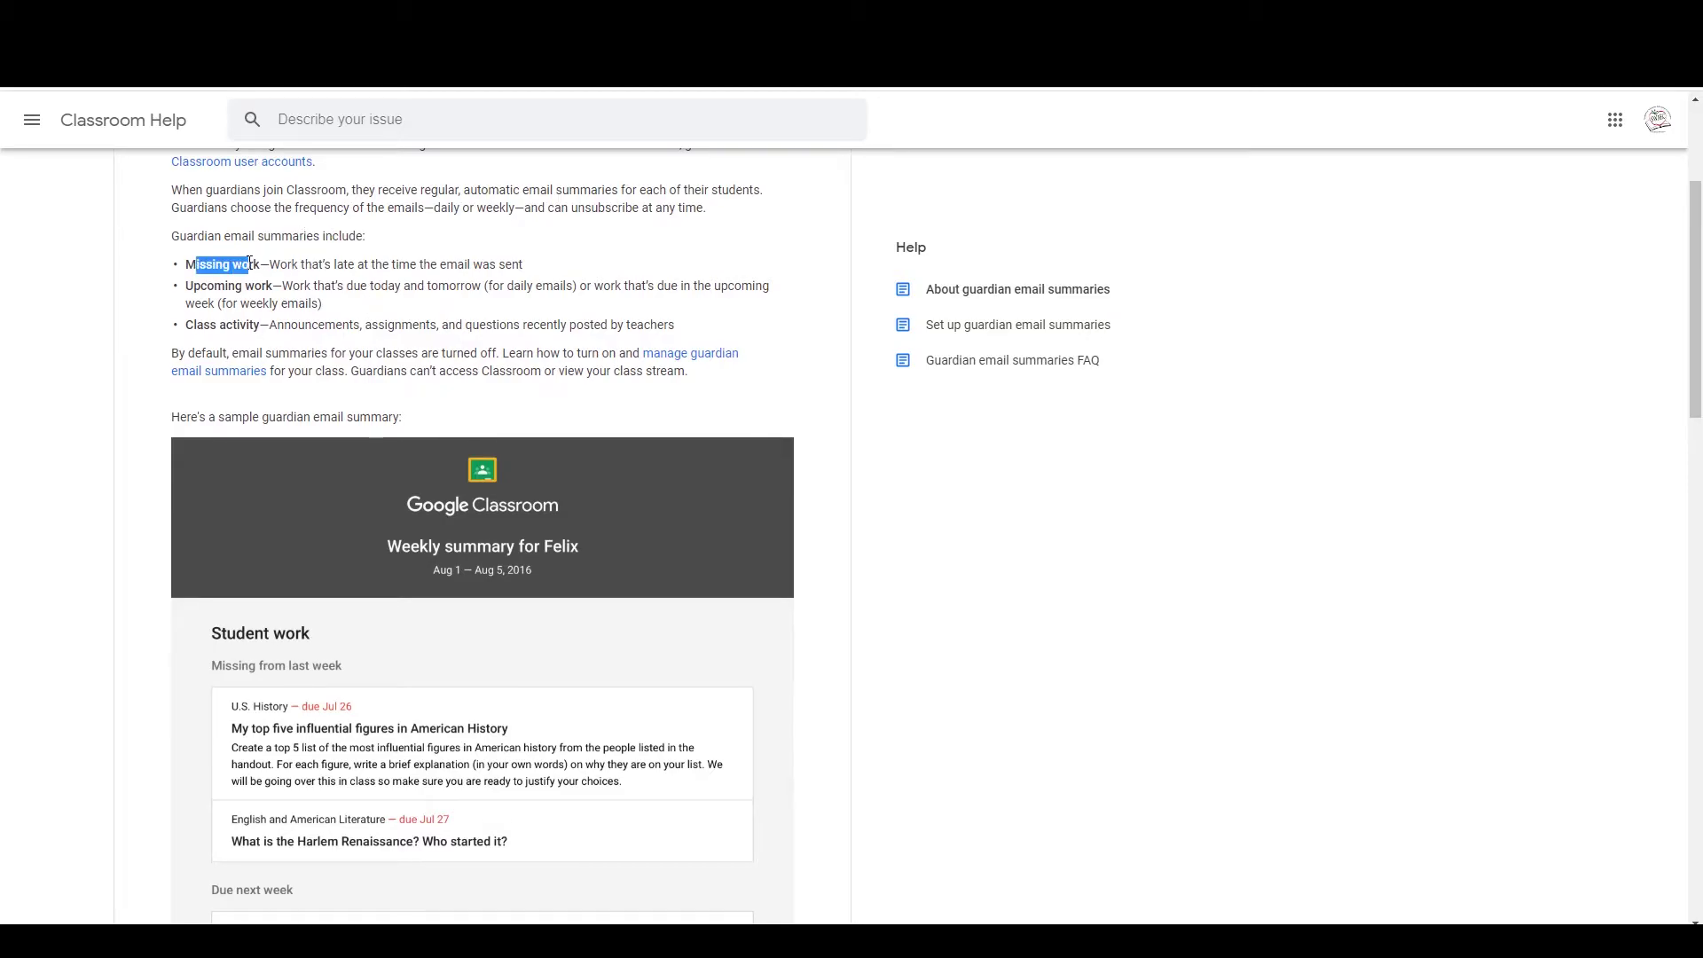
triple_click(189, 288)
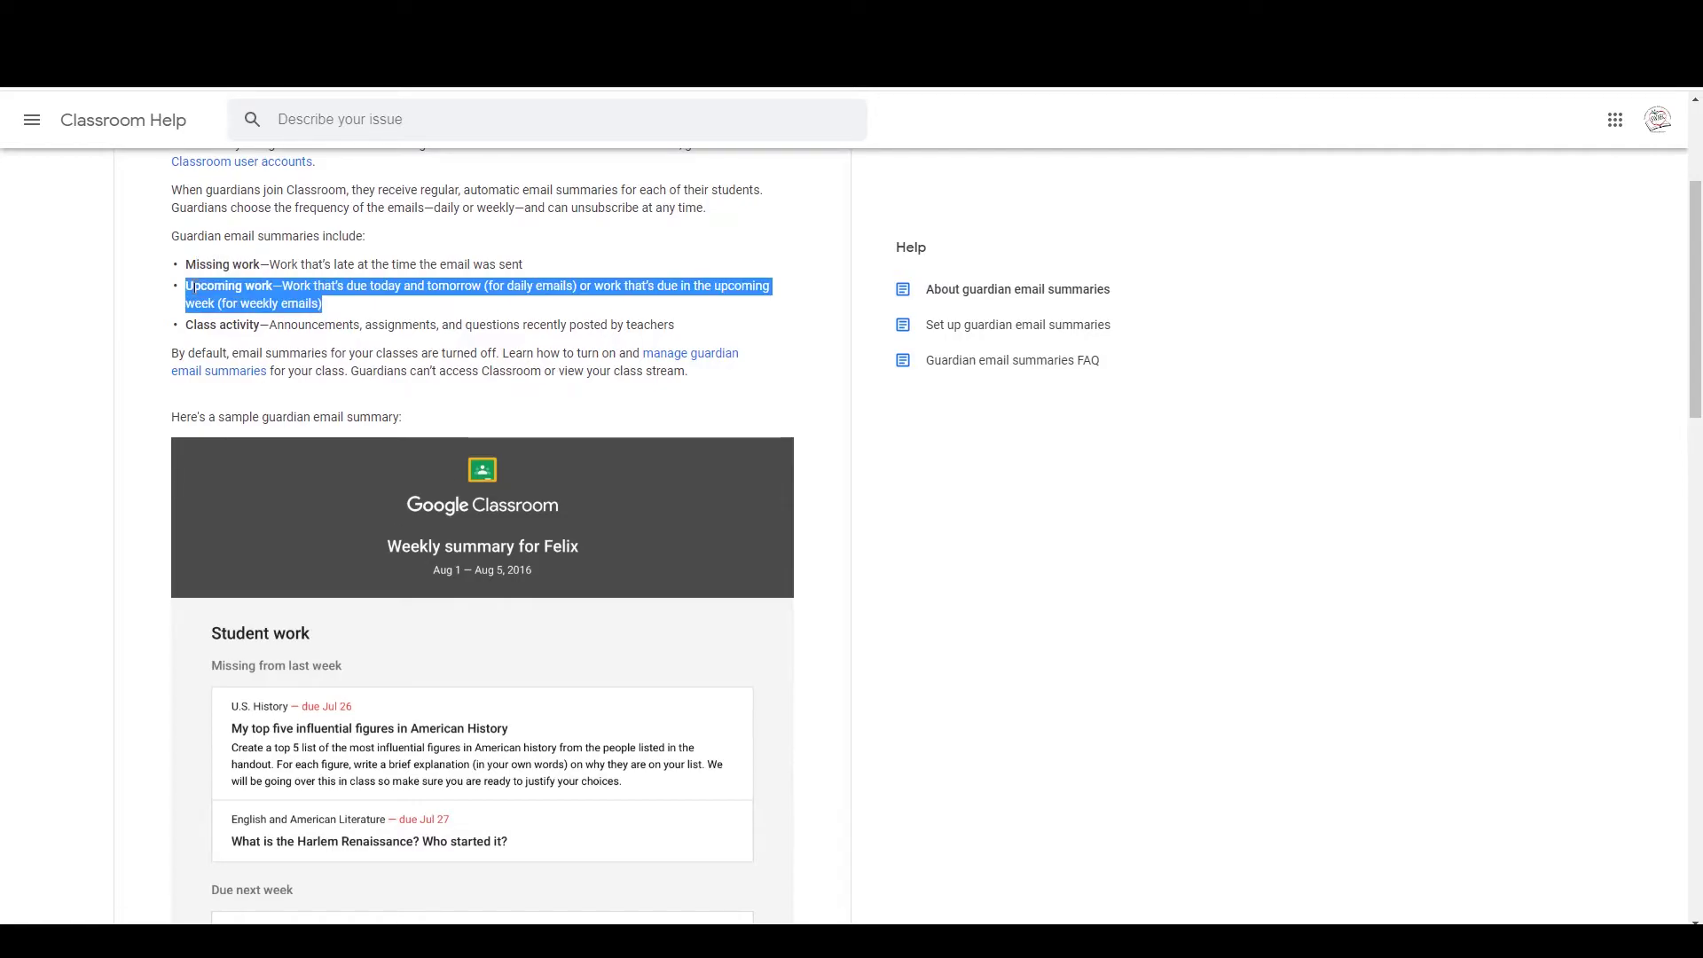
triple_click(202, 328)
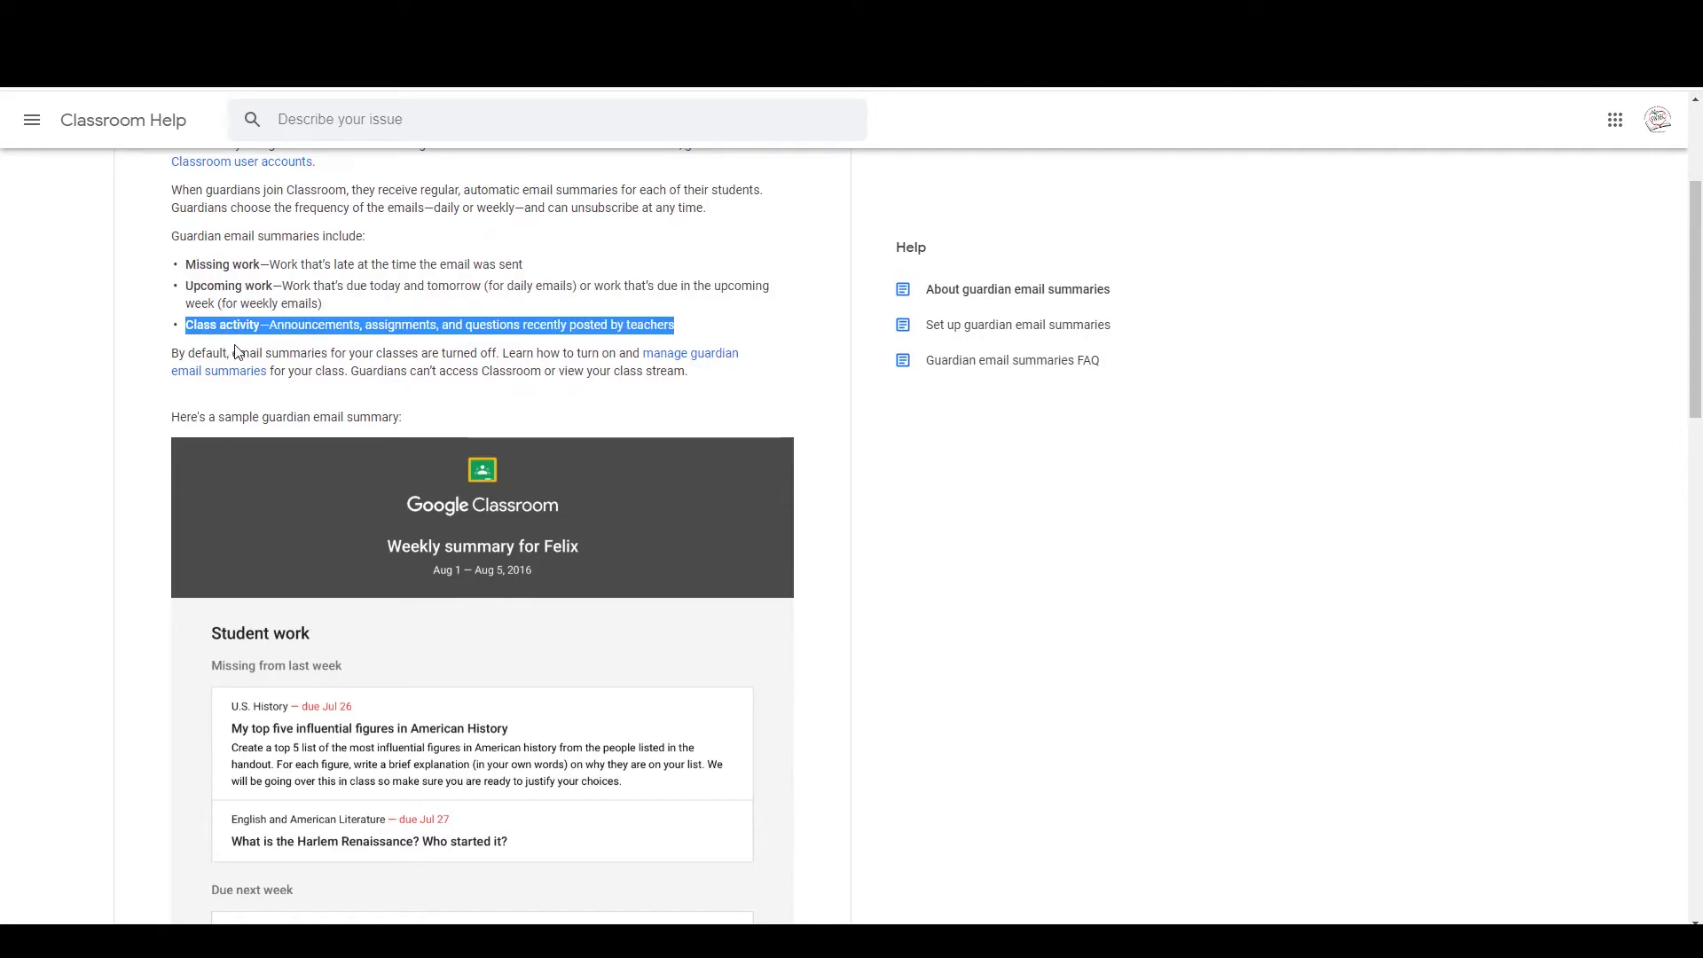
left_click(238, 353)
scroll(380, 369, "up", 1)
scroll(380, 369, "down", 1)
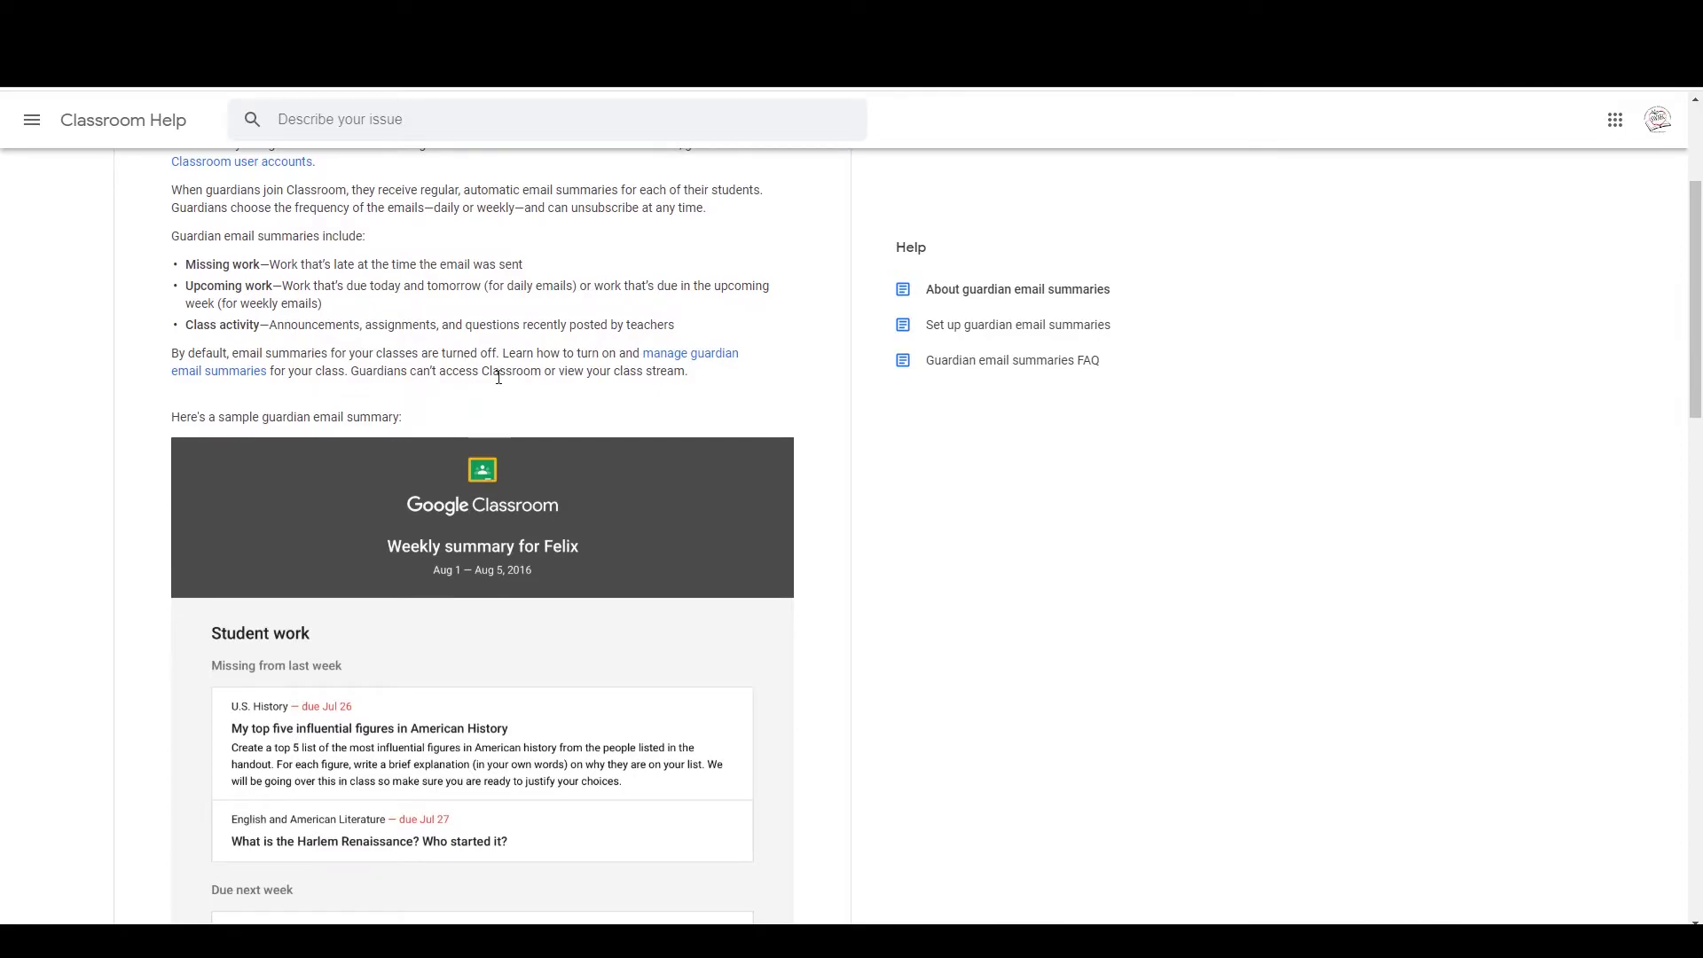
scroll(226, 448, "down", 3)
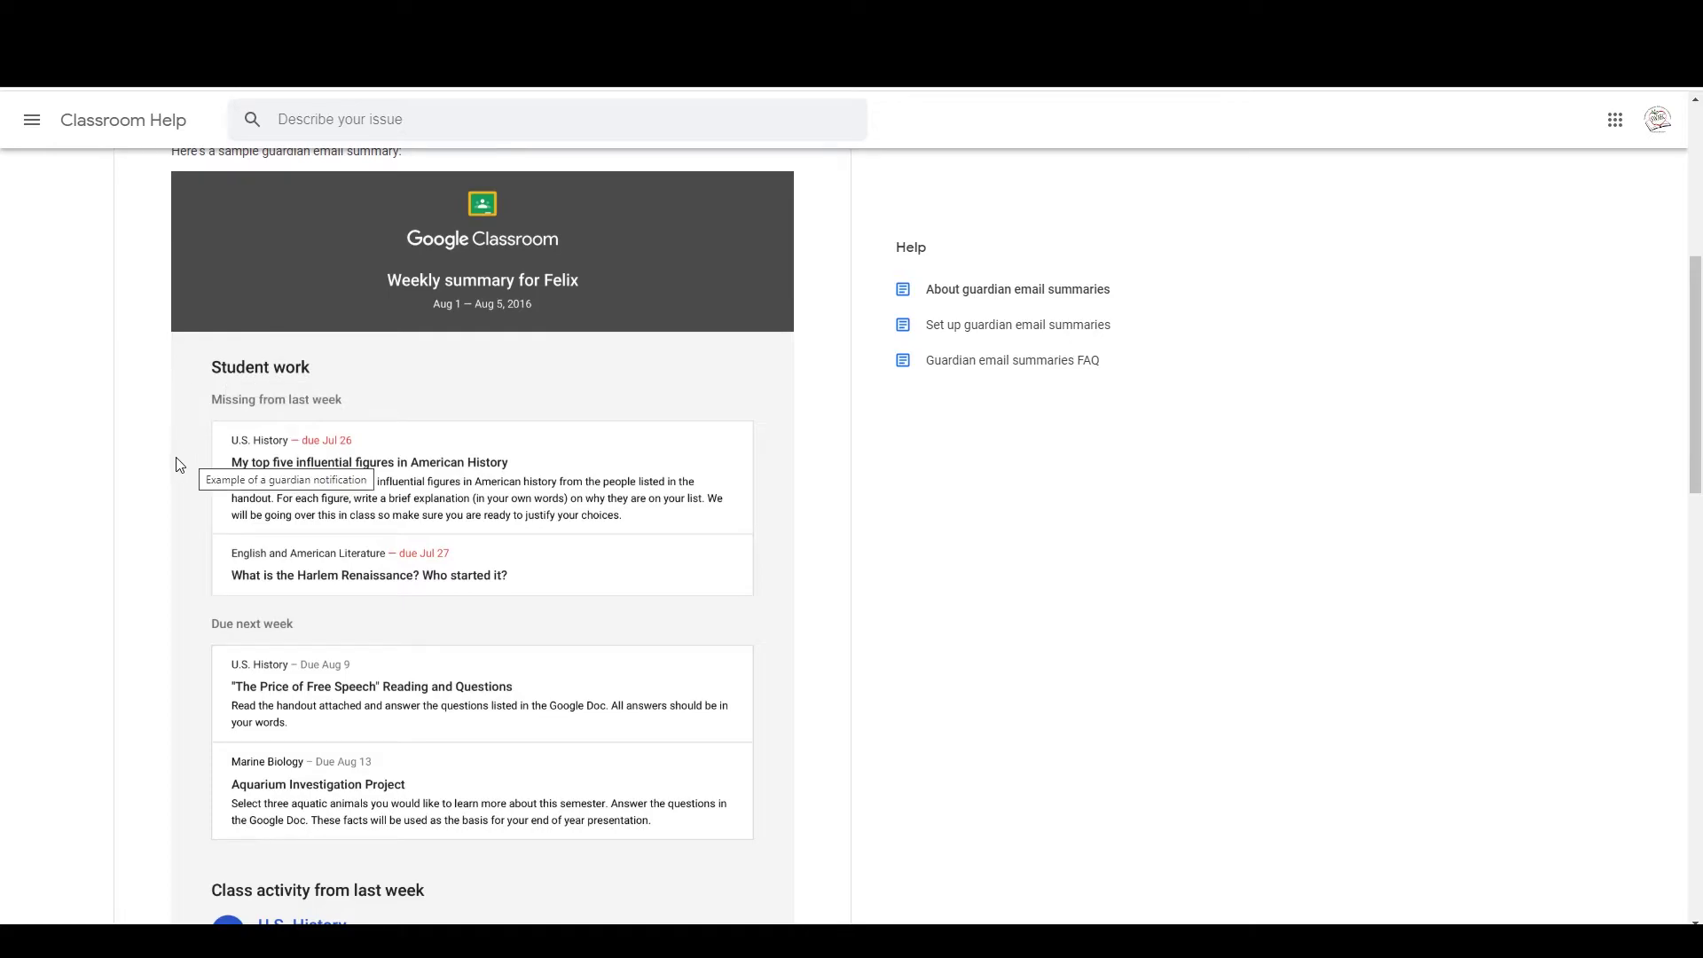
scroll(181, 419, "down", 1)
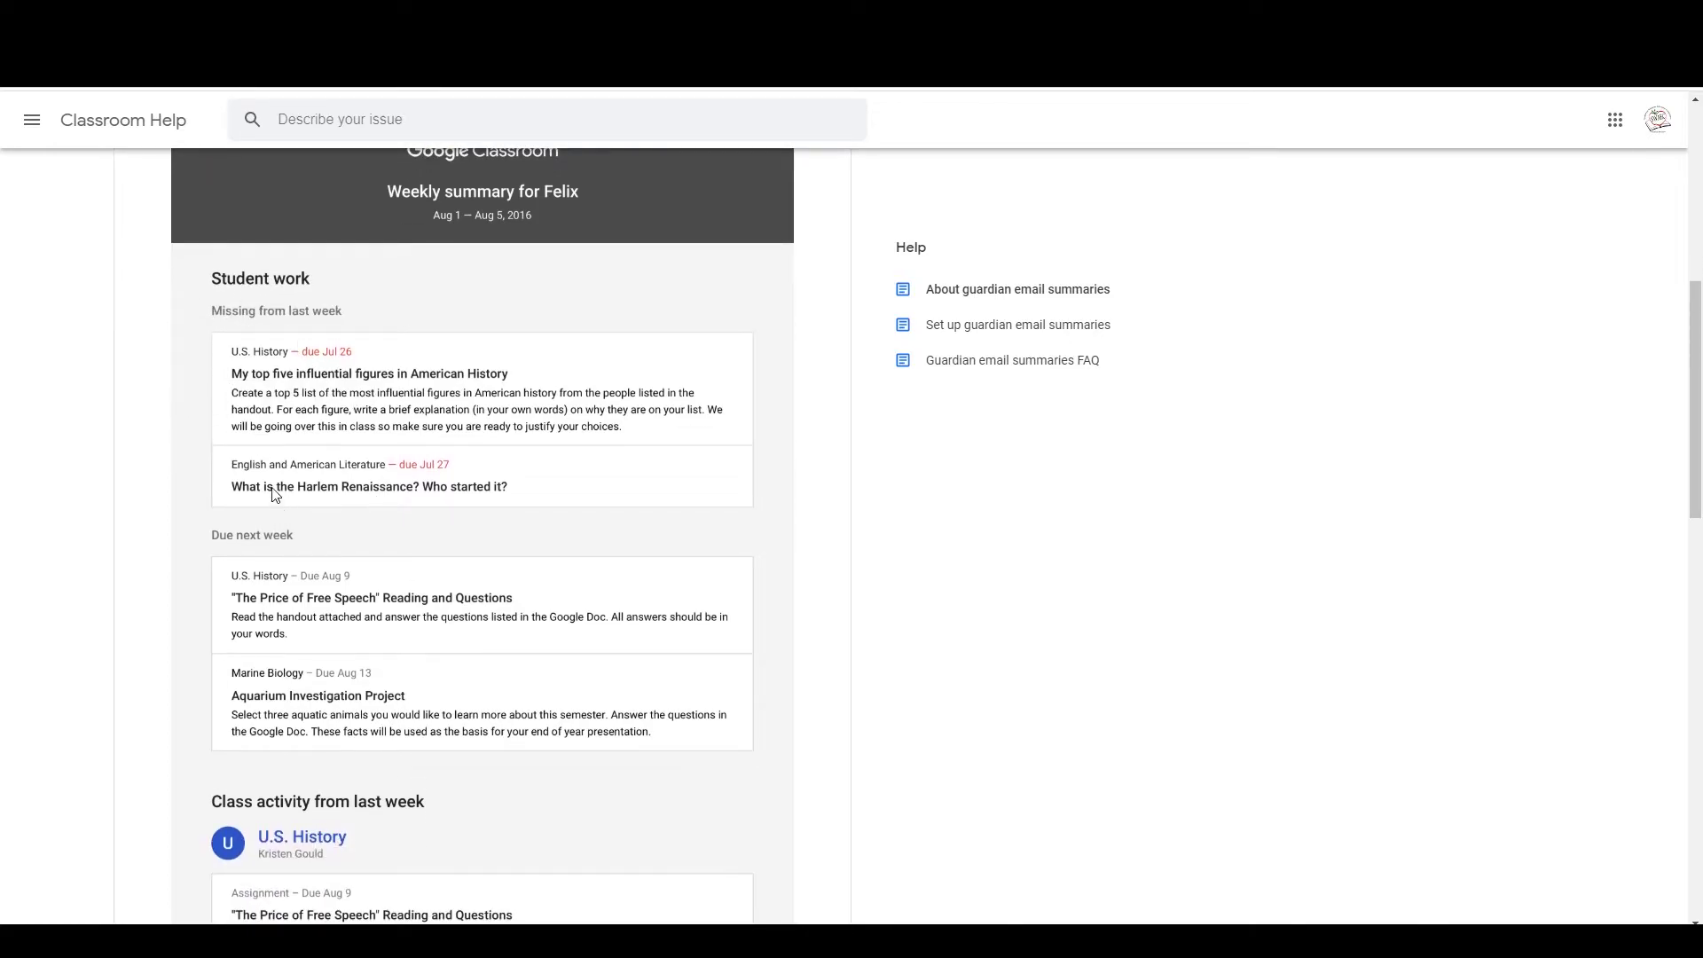
scroll(188, 483, "down", 3)
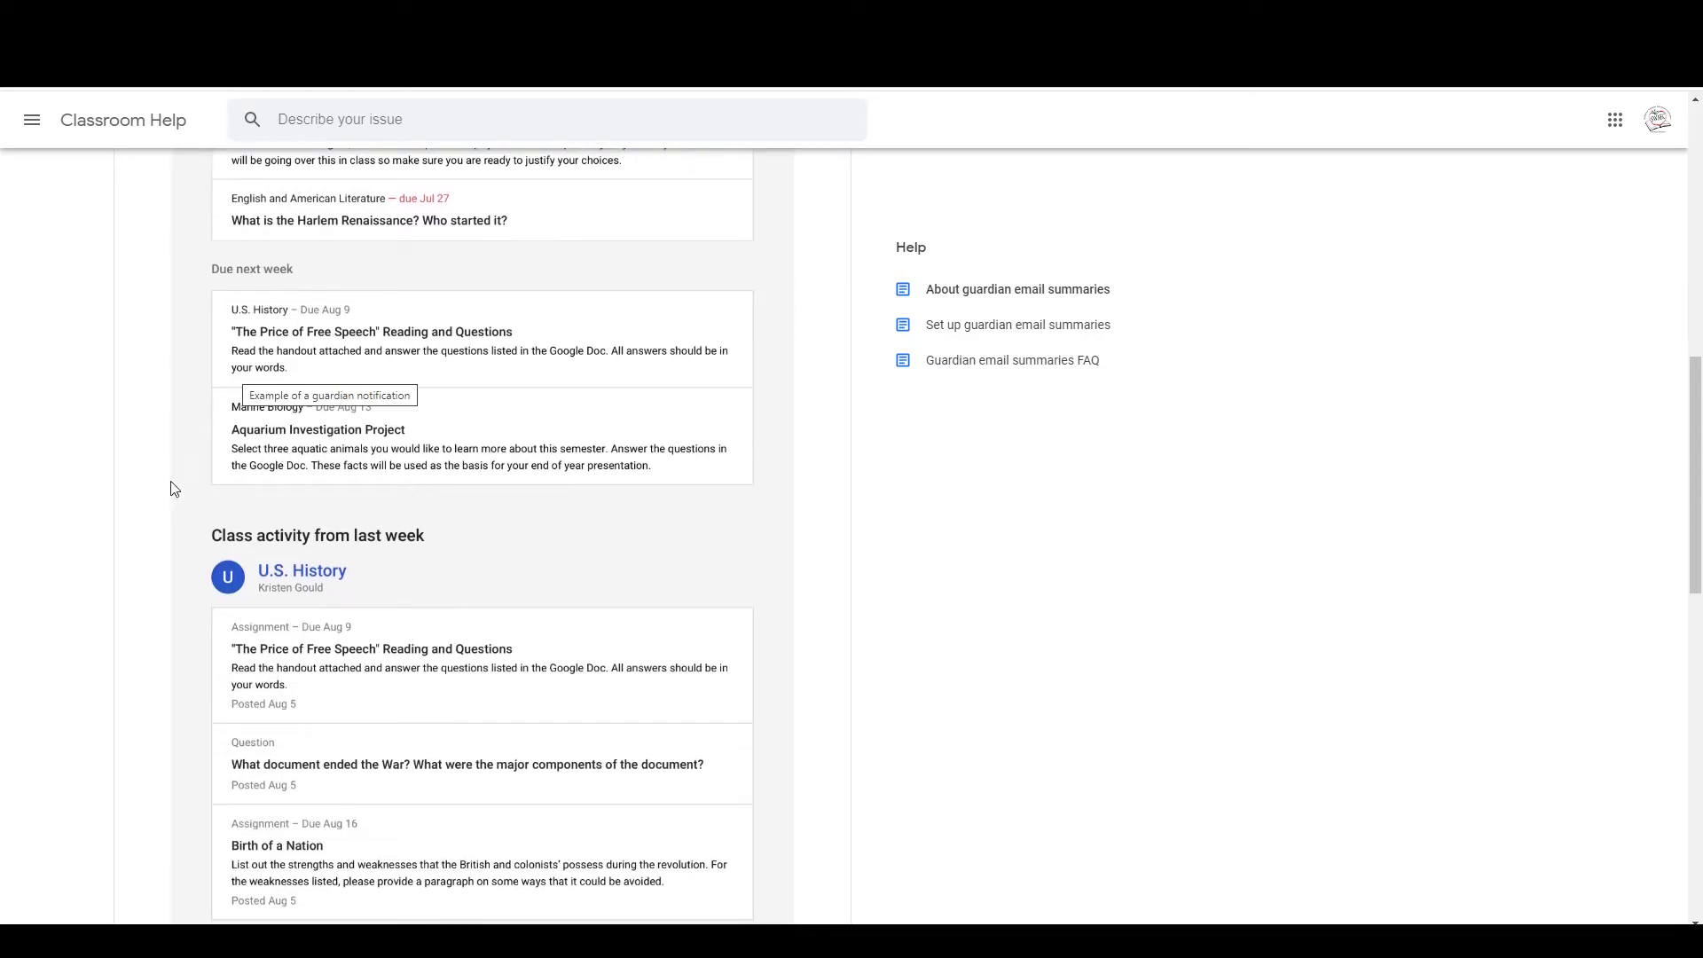
scroll(164, 506, "down", 2)
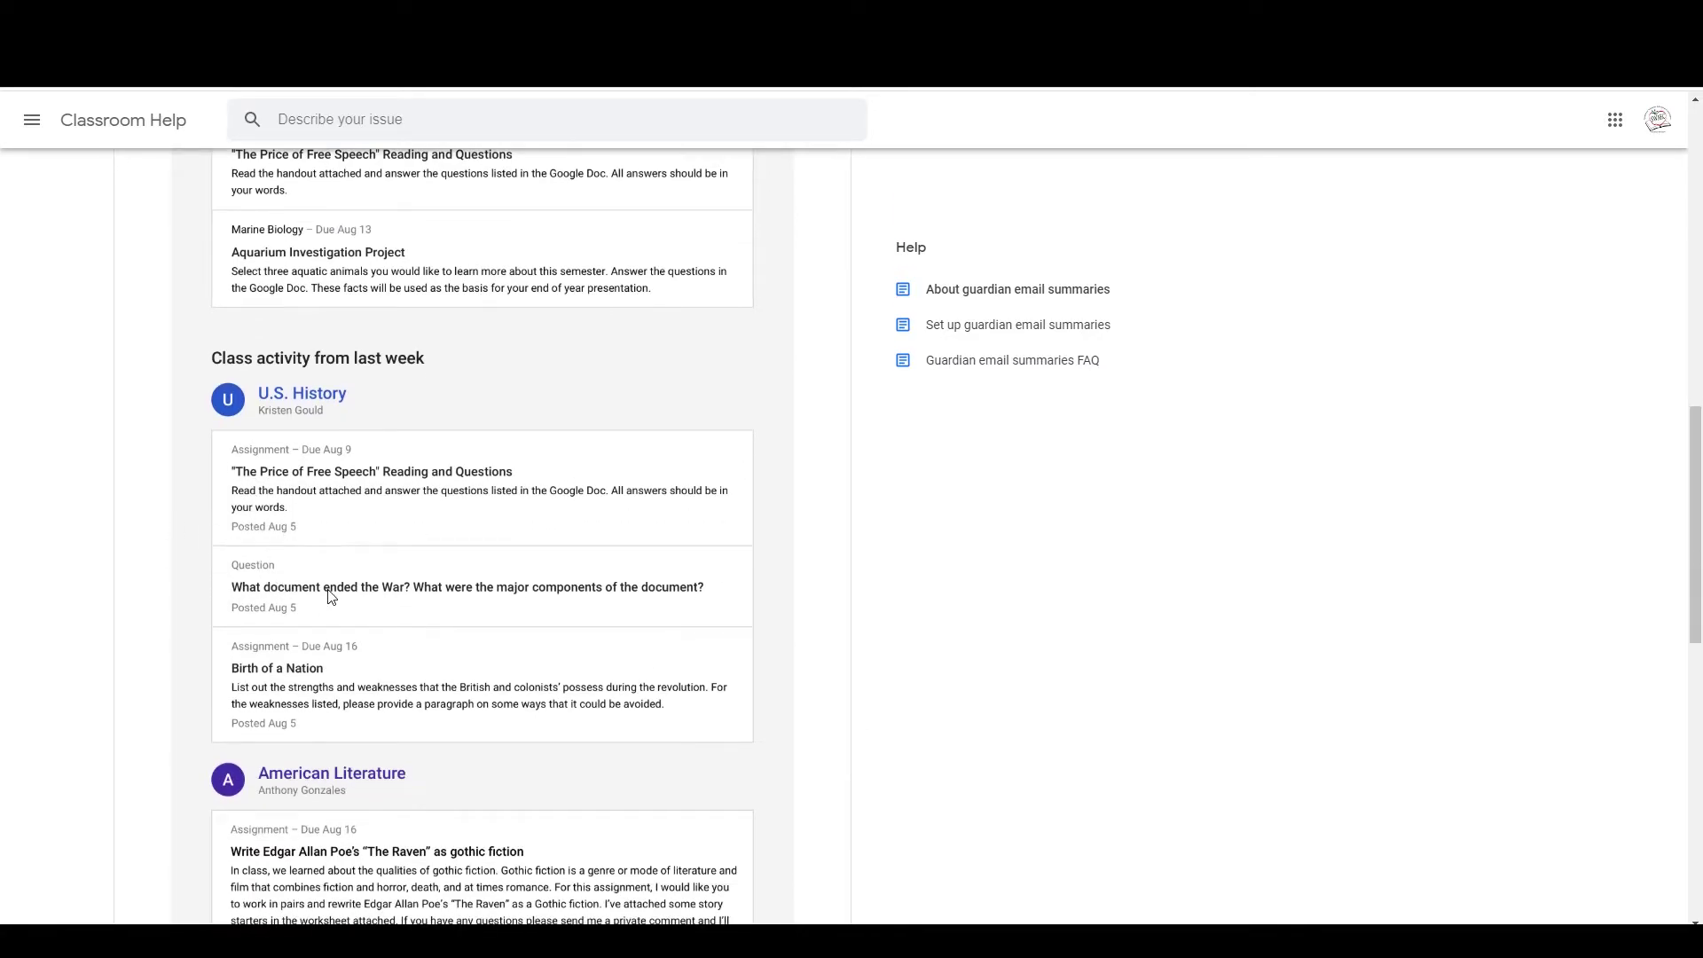
scroll(328, 597, "down", 1)
scroll(328, 596, "down", 1)
scroll(330, 596, "down", 3)
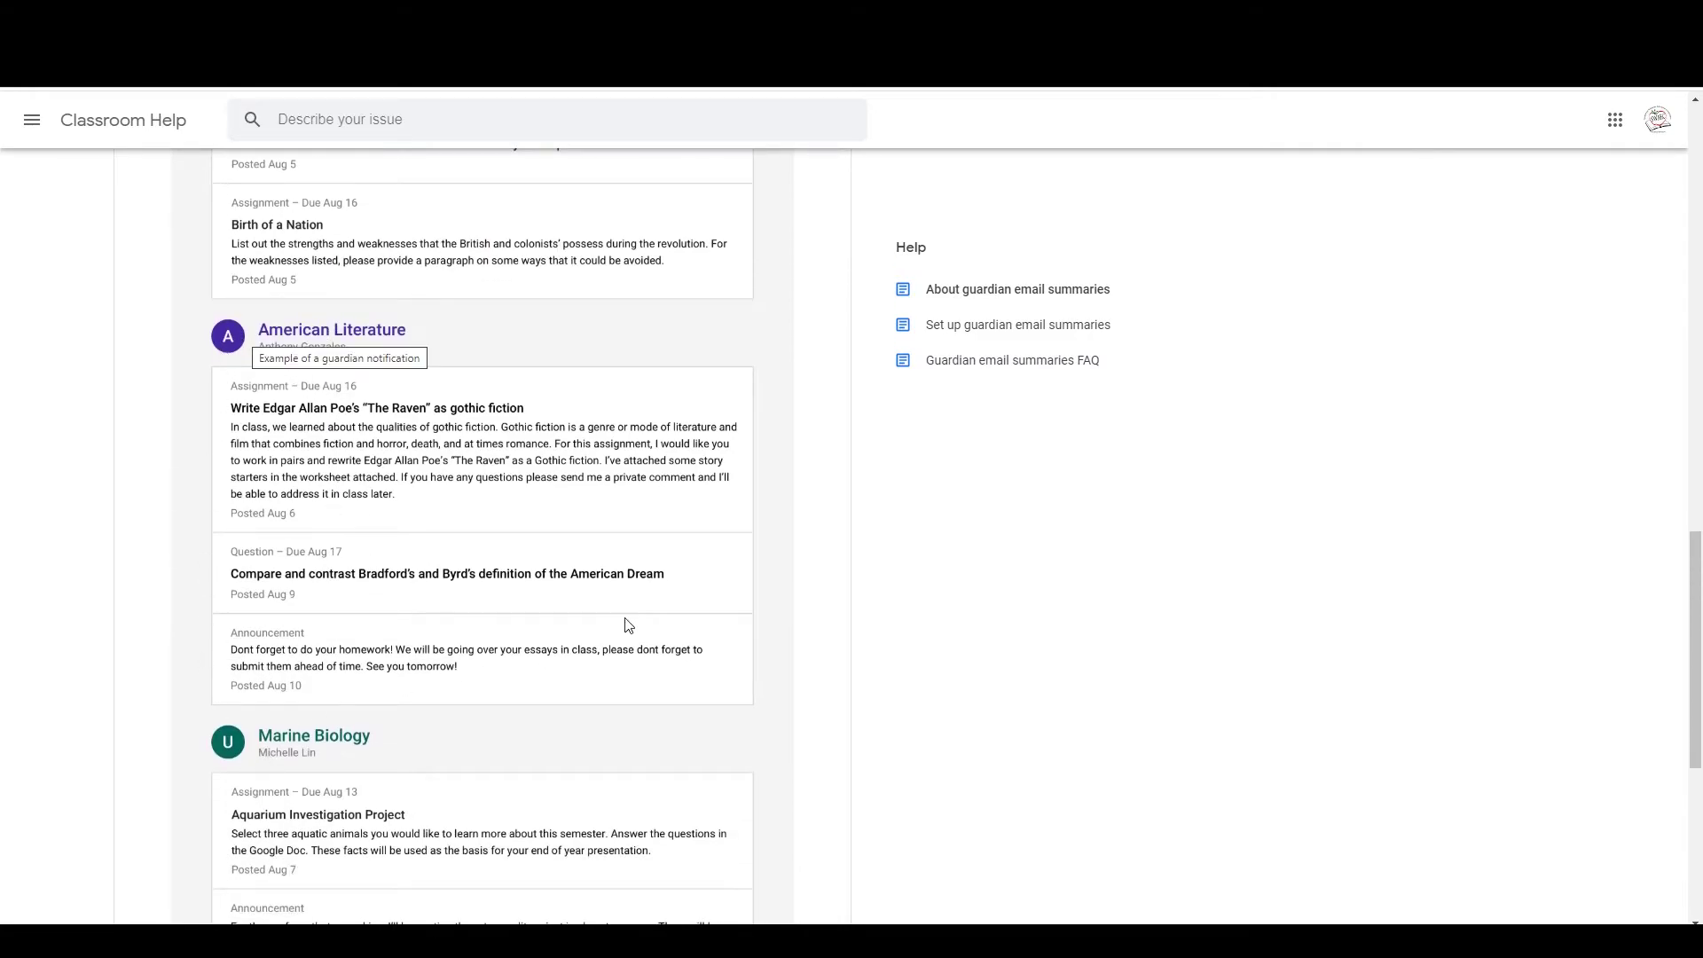
scroll(624, 626, "down", 4)
scroll(601, 624, "up", 5)
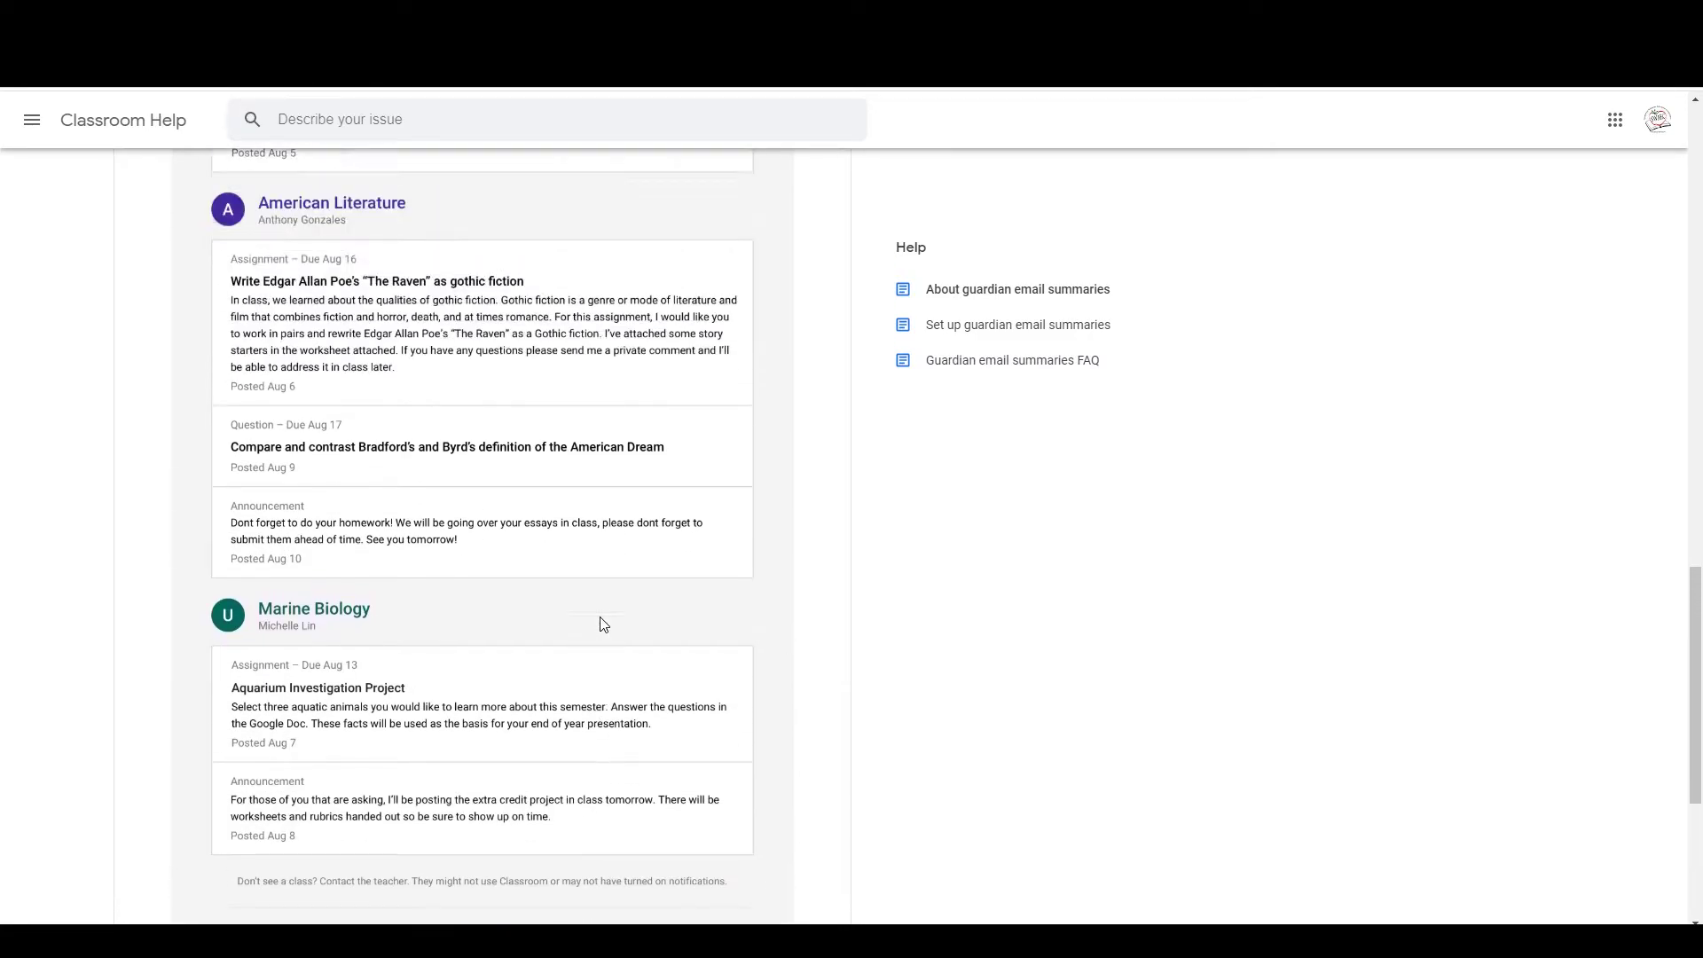
scroll(597, 628, "up", 10)
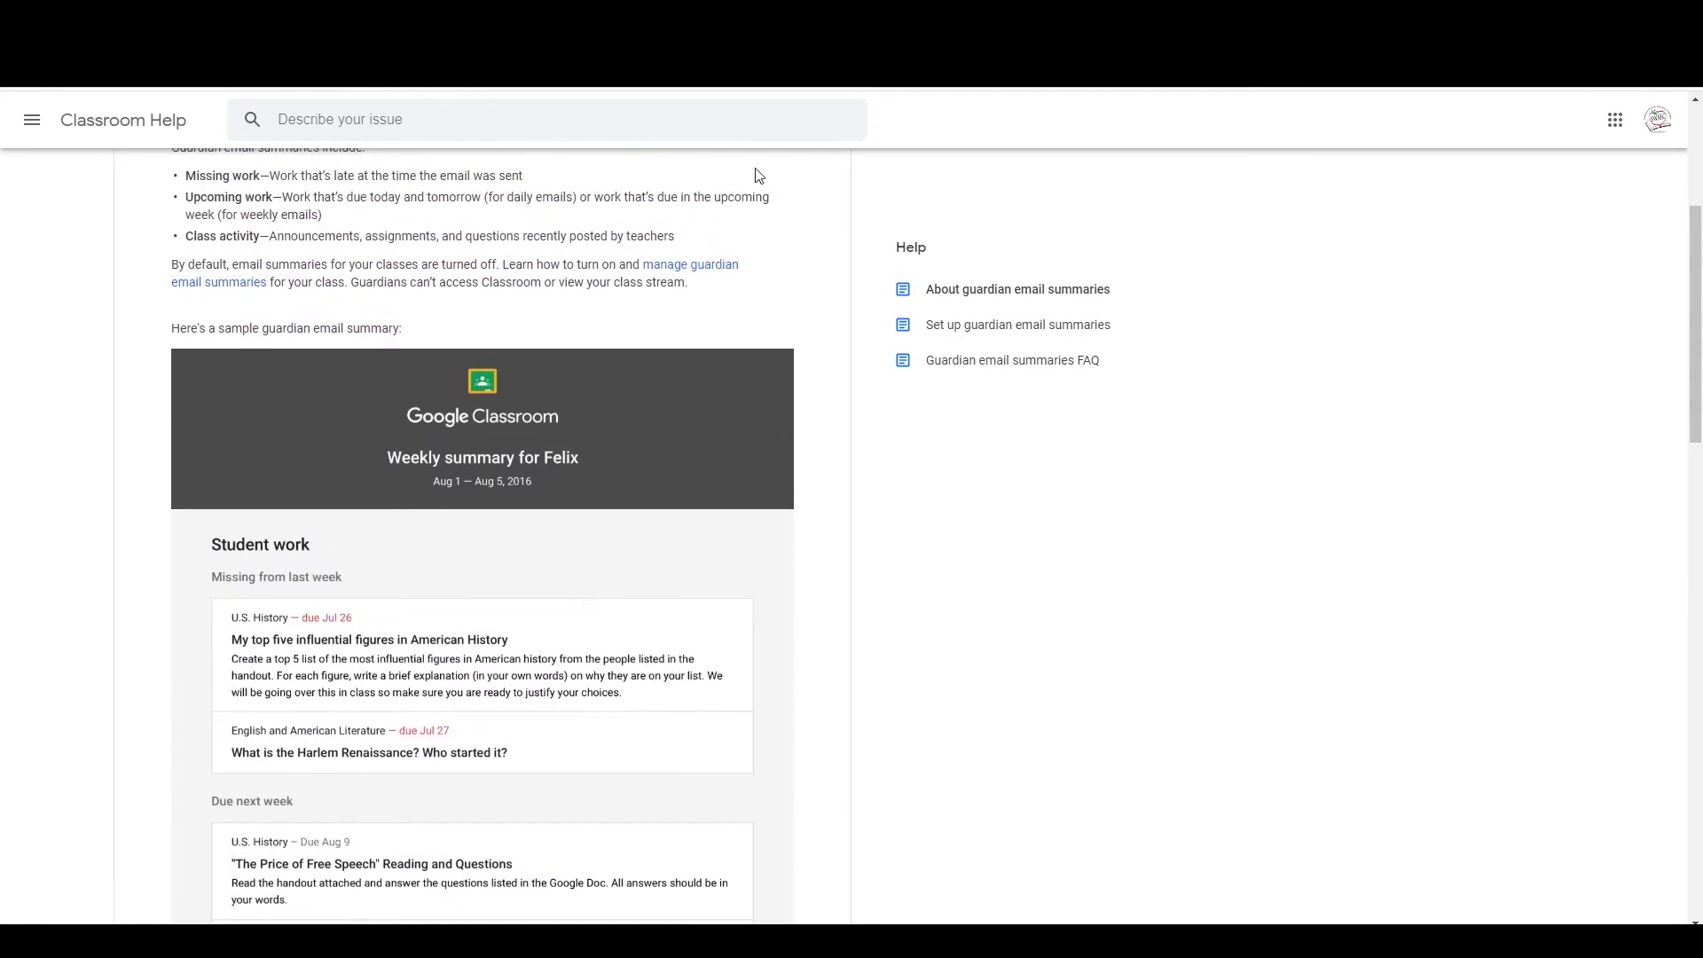
key("ctrl+w")
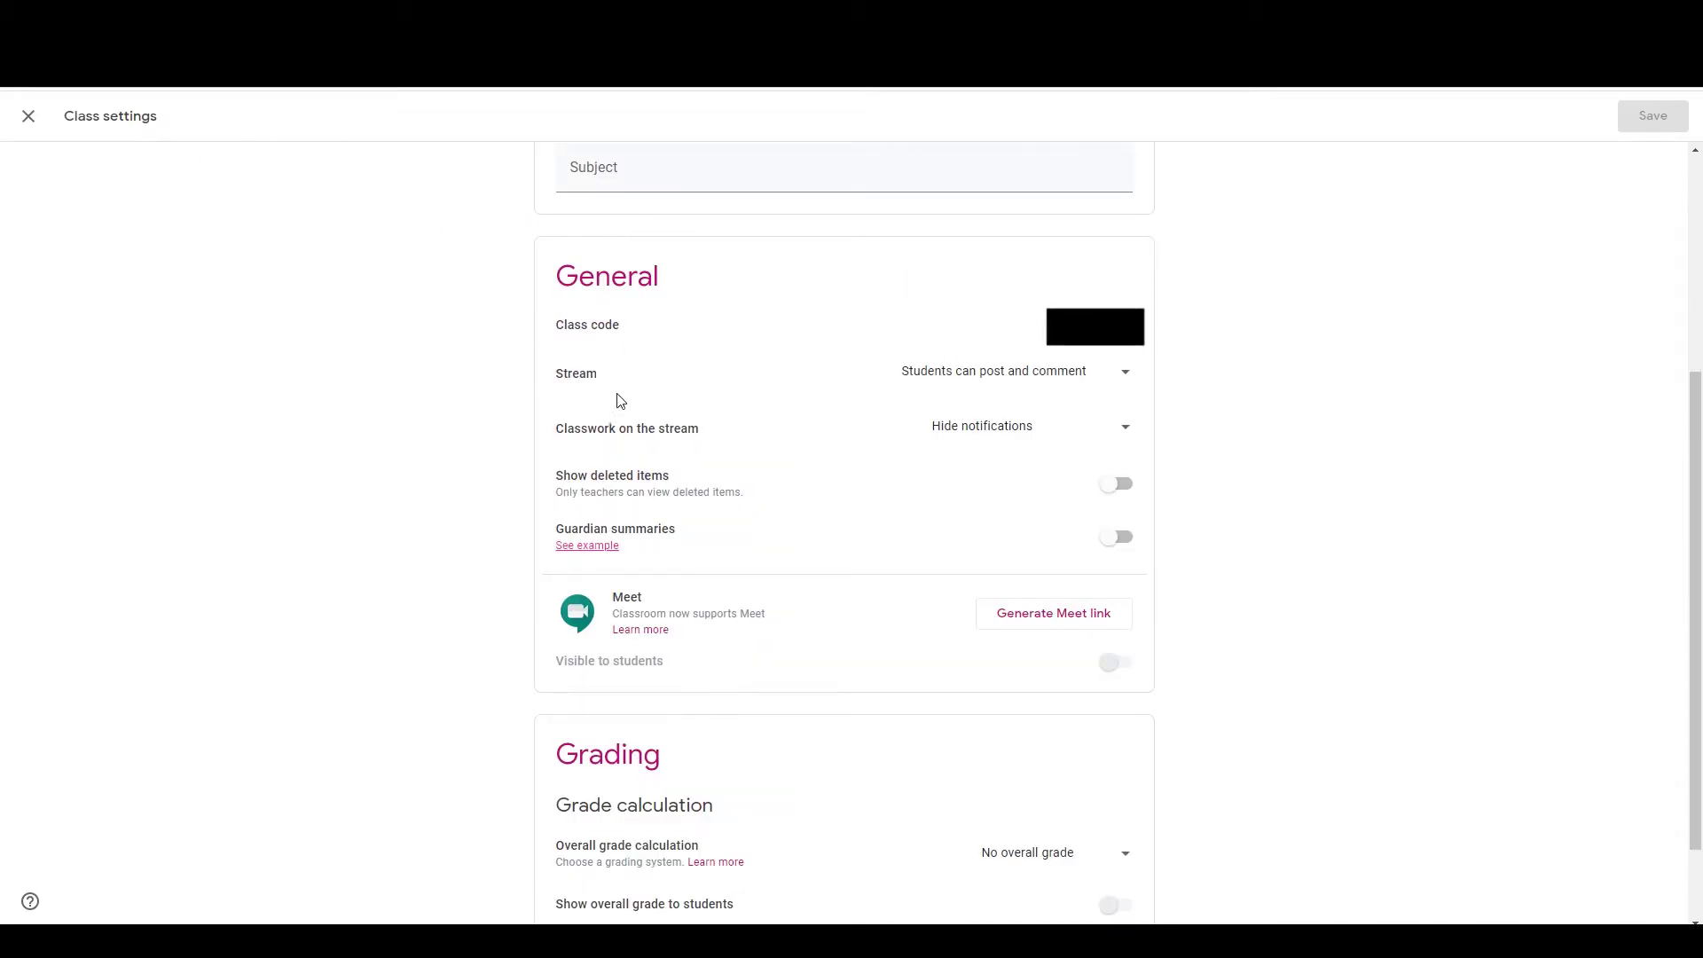
Turn on Guardian summaries and add all taught classes to the guardian email summaries.
left_click(1111, 539)
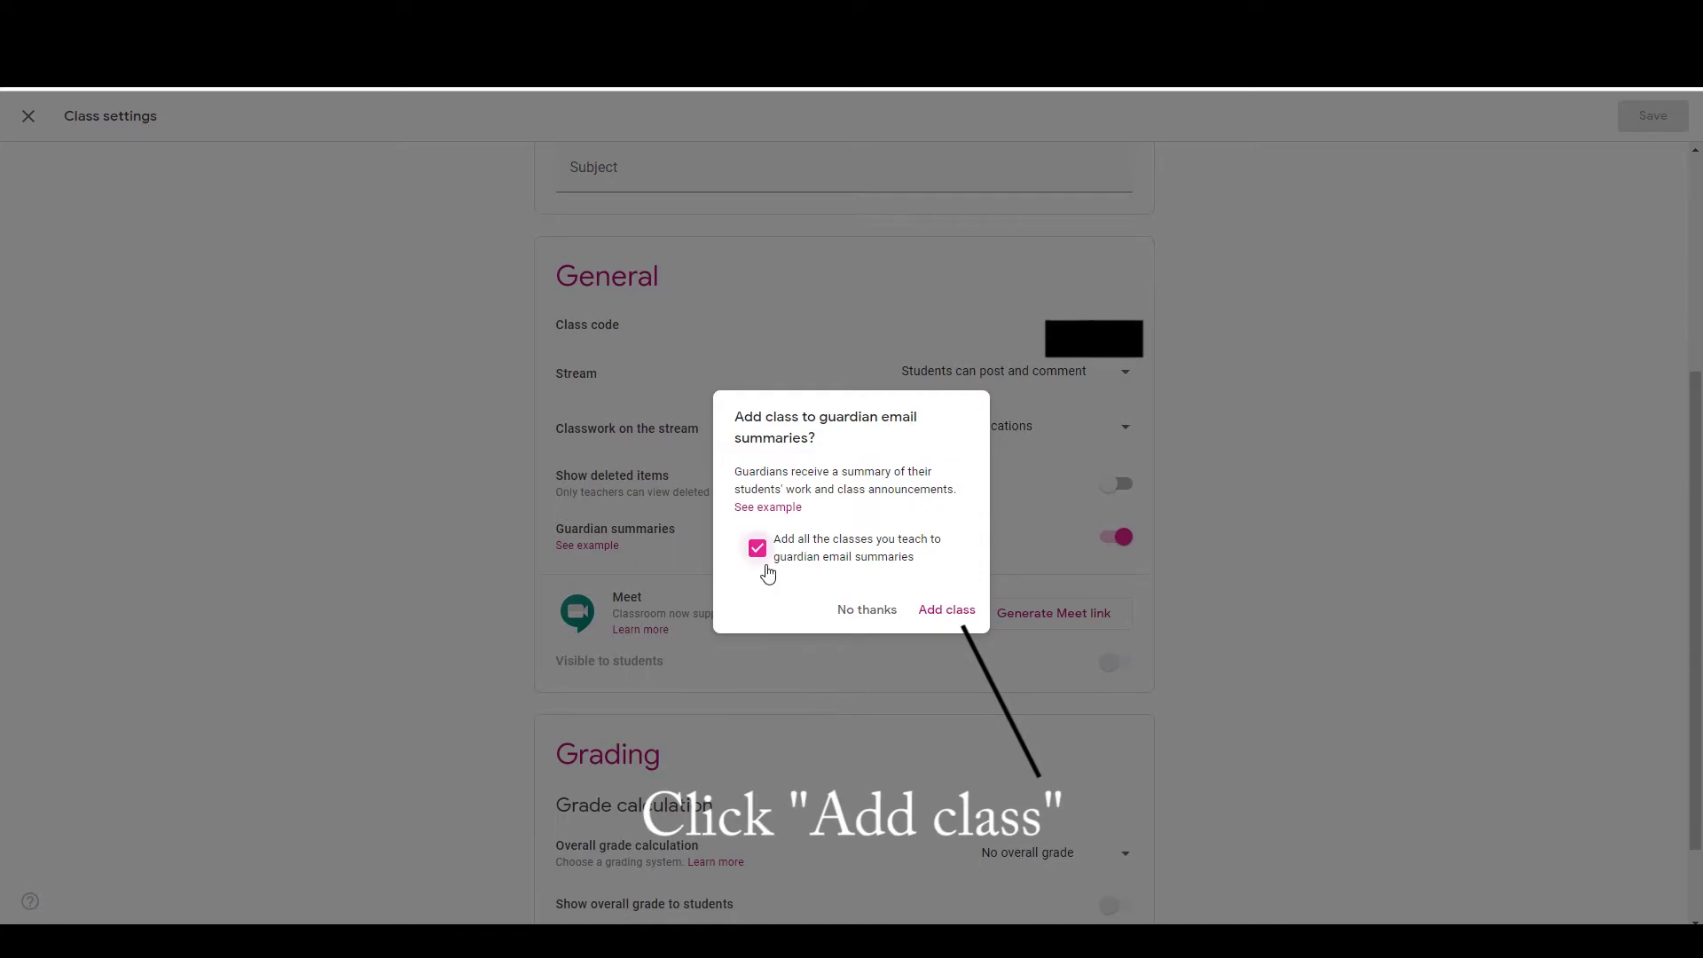
left_click(939, 618)
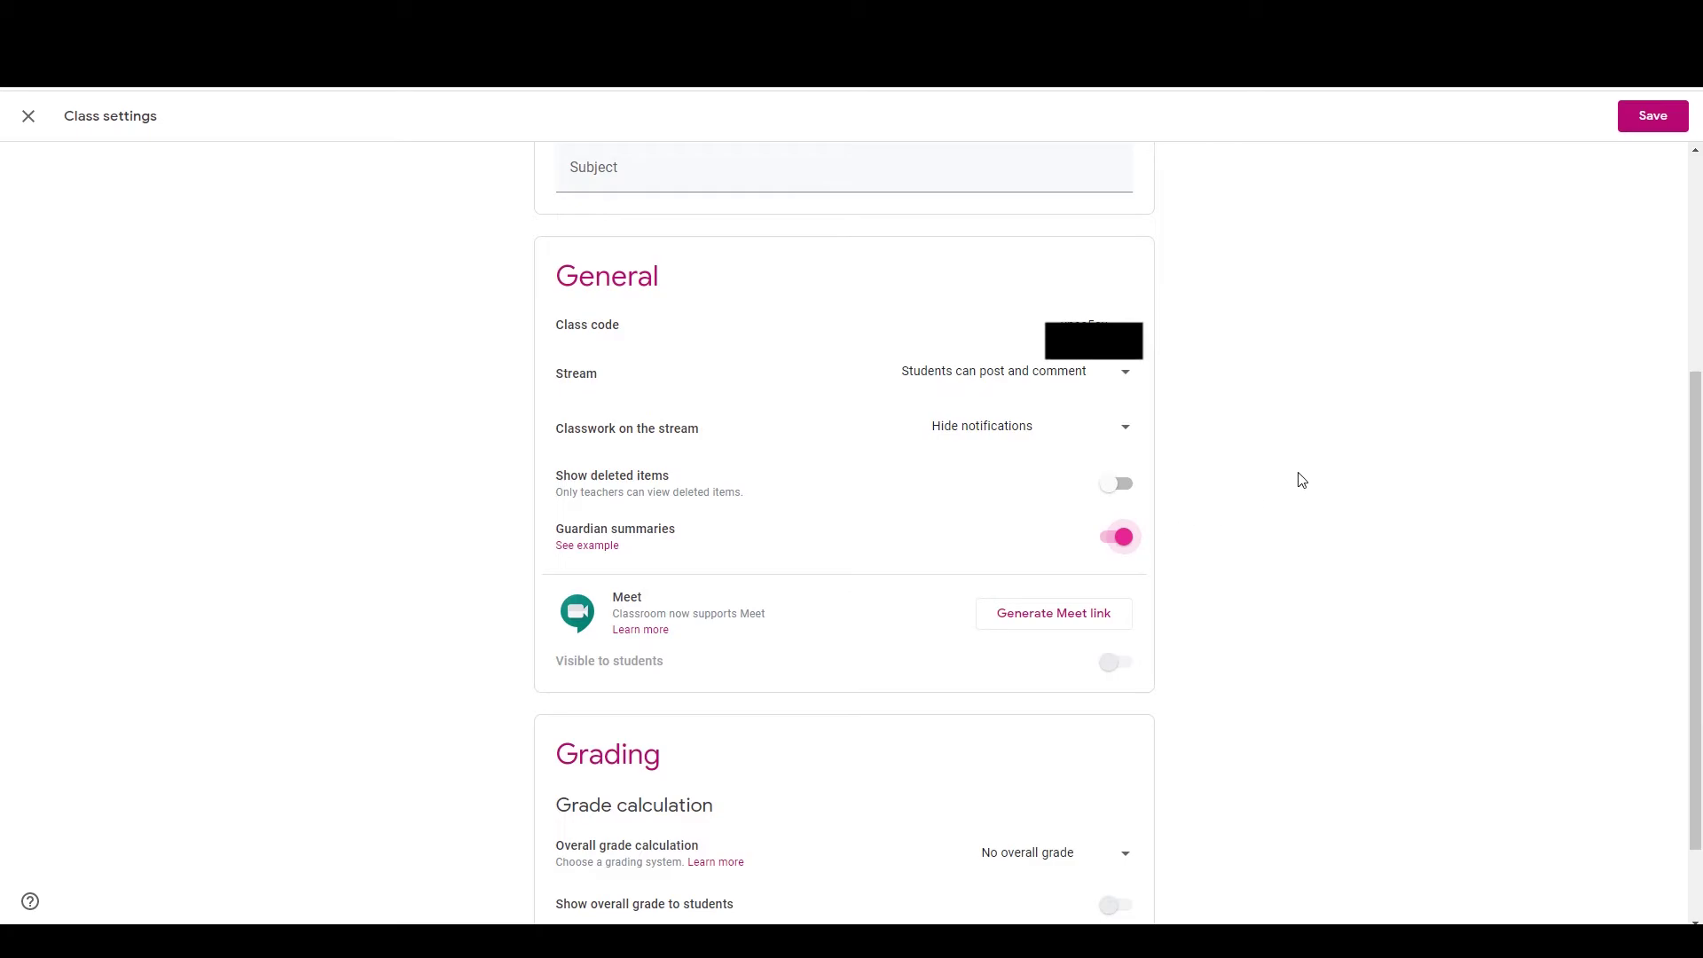
scroll(1297, 458, "up", 4)
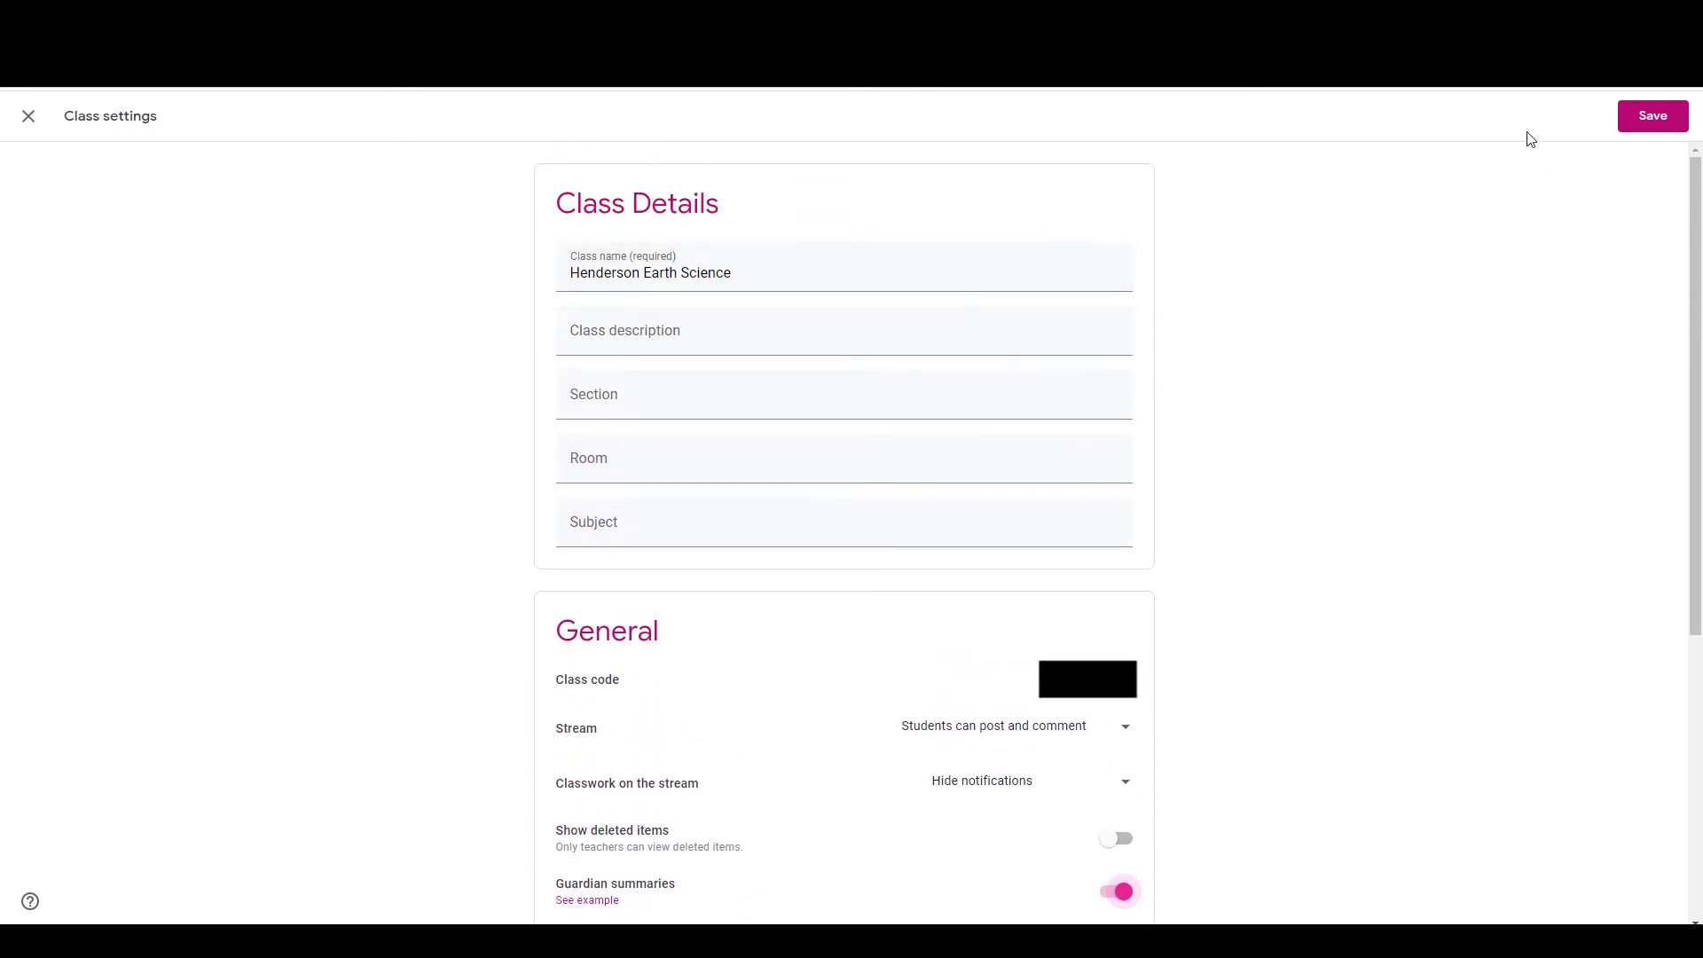
Save the class settings and show the class's People roster.
left_click(1647, 122)
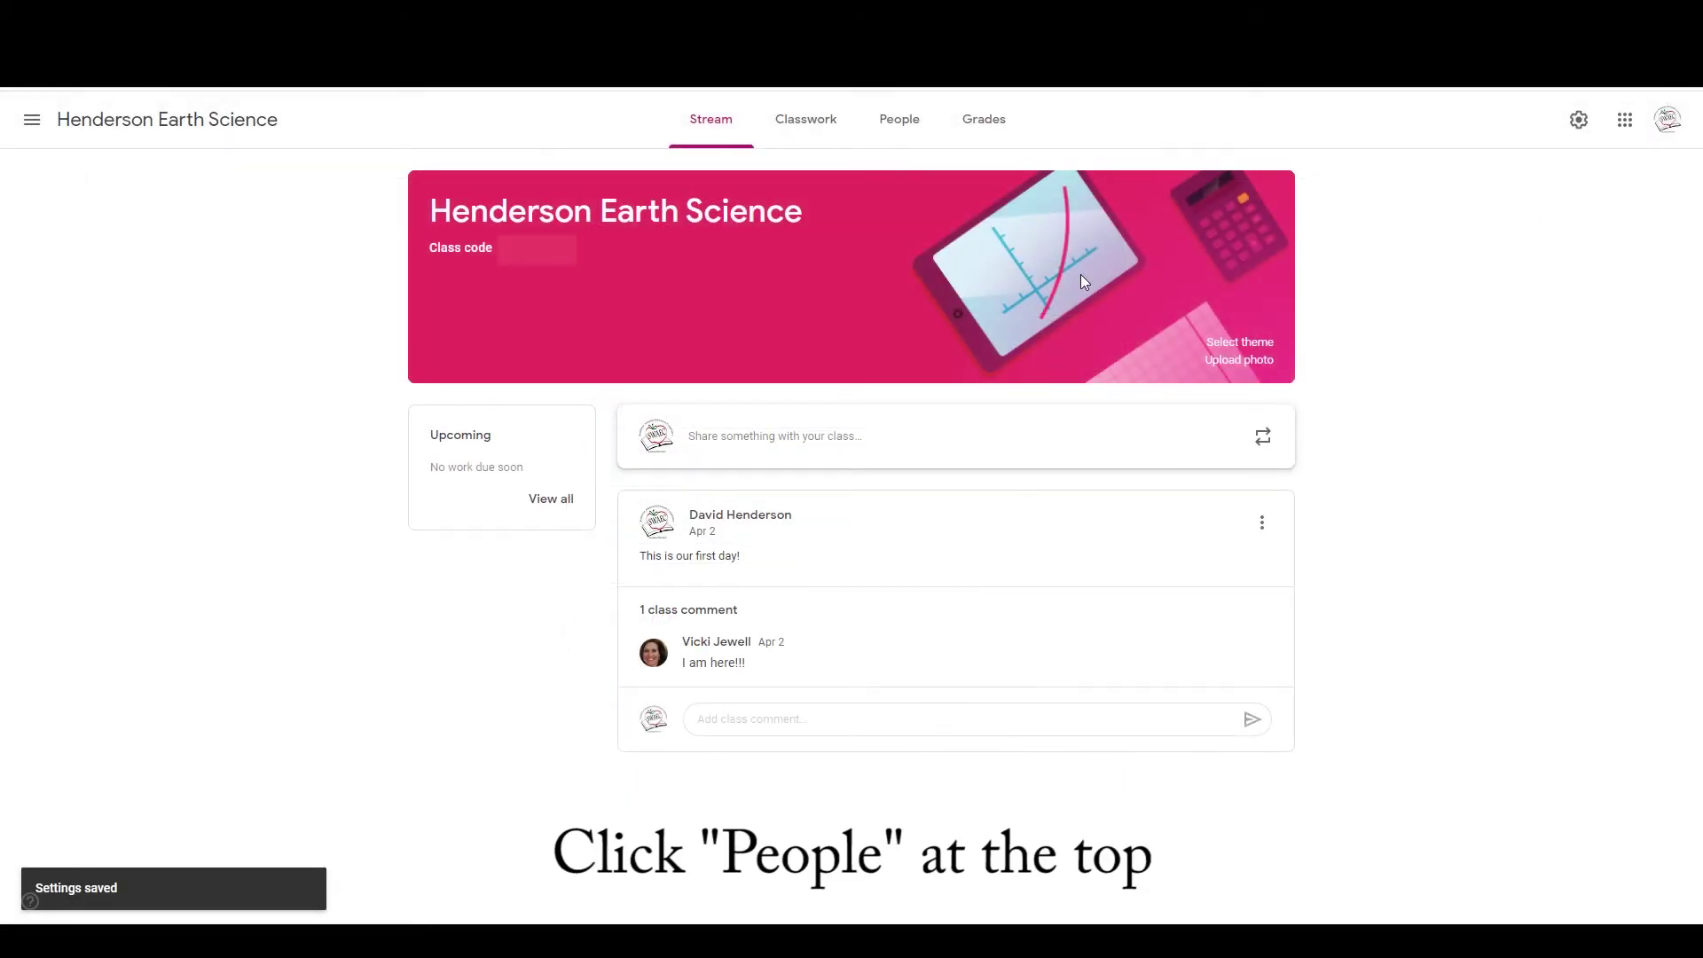
left_click(897, 124)
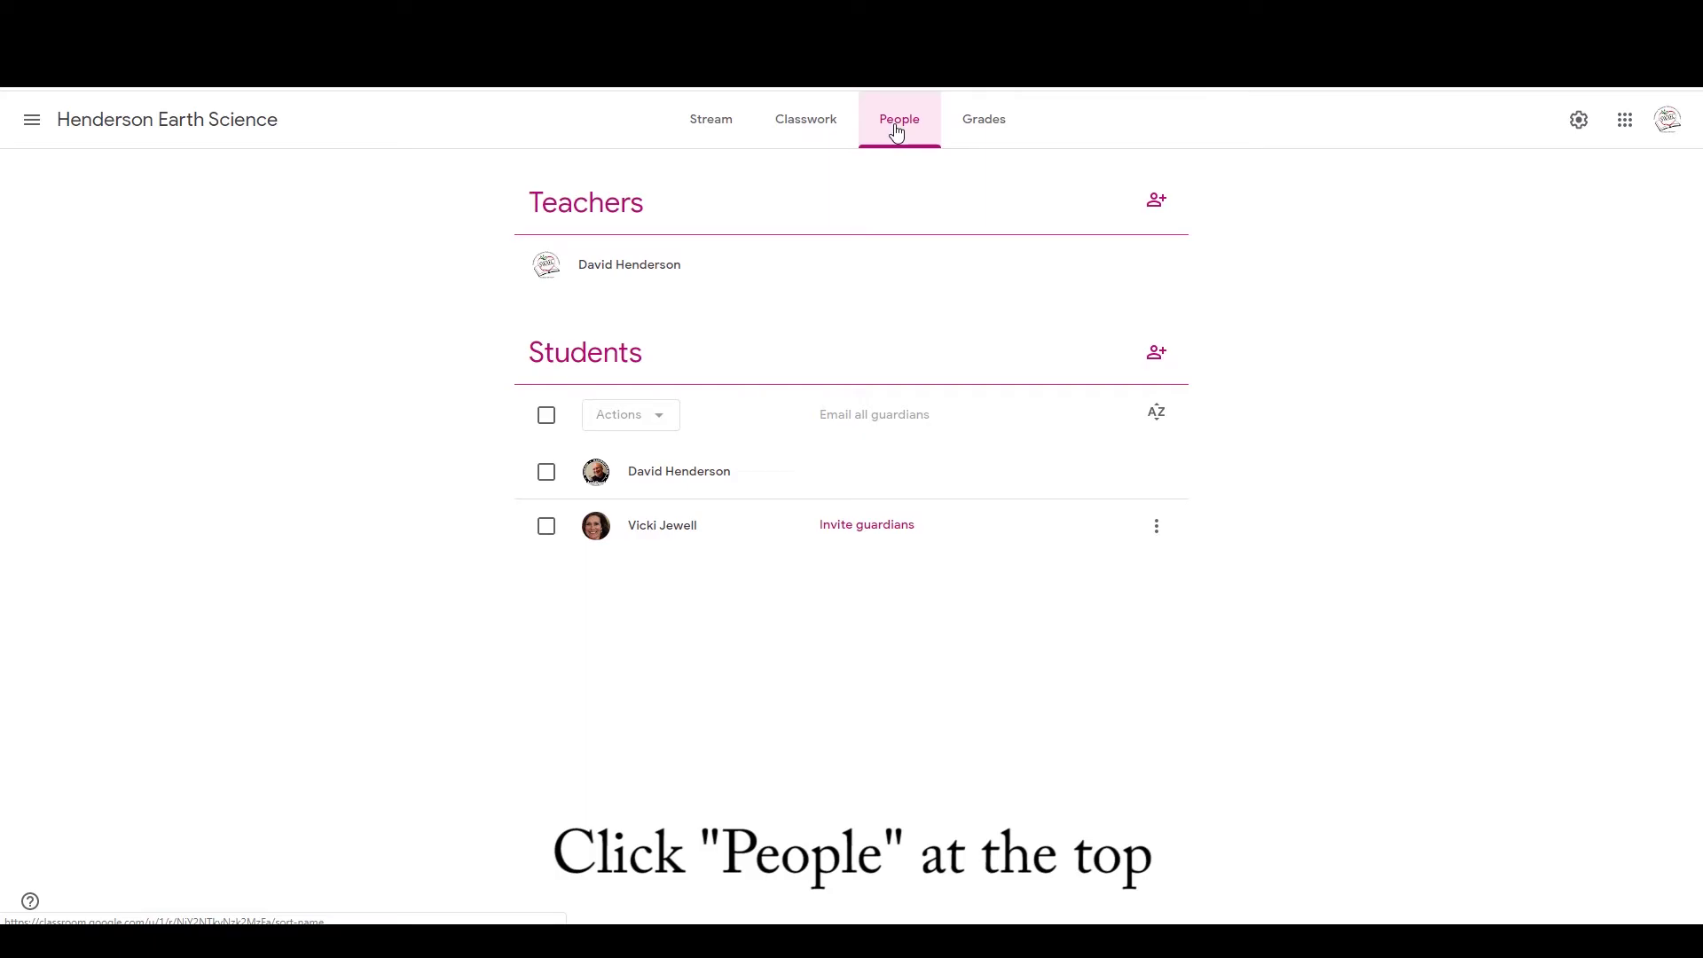
Invite a guardian for the second student by searching the guardian's name and sending the invitation.
left_click(871, 532)
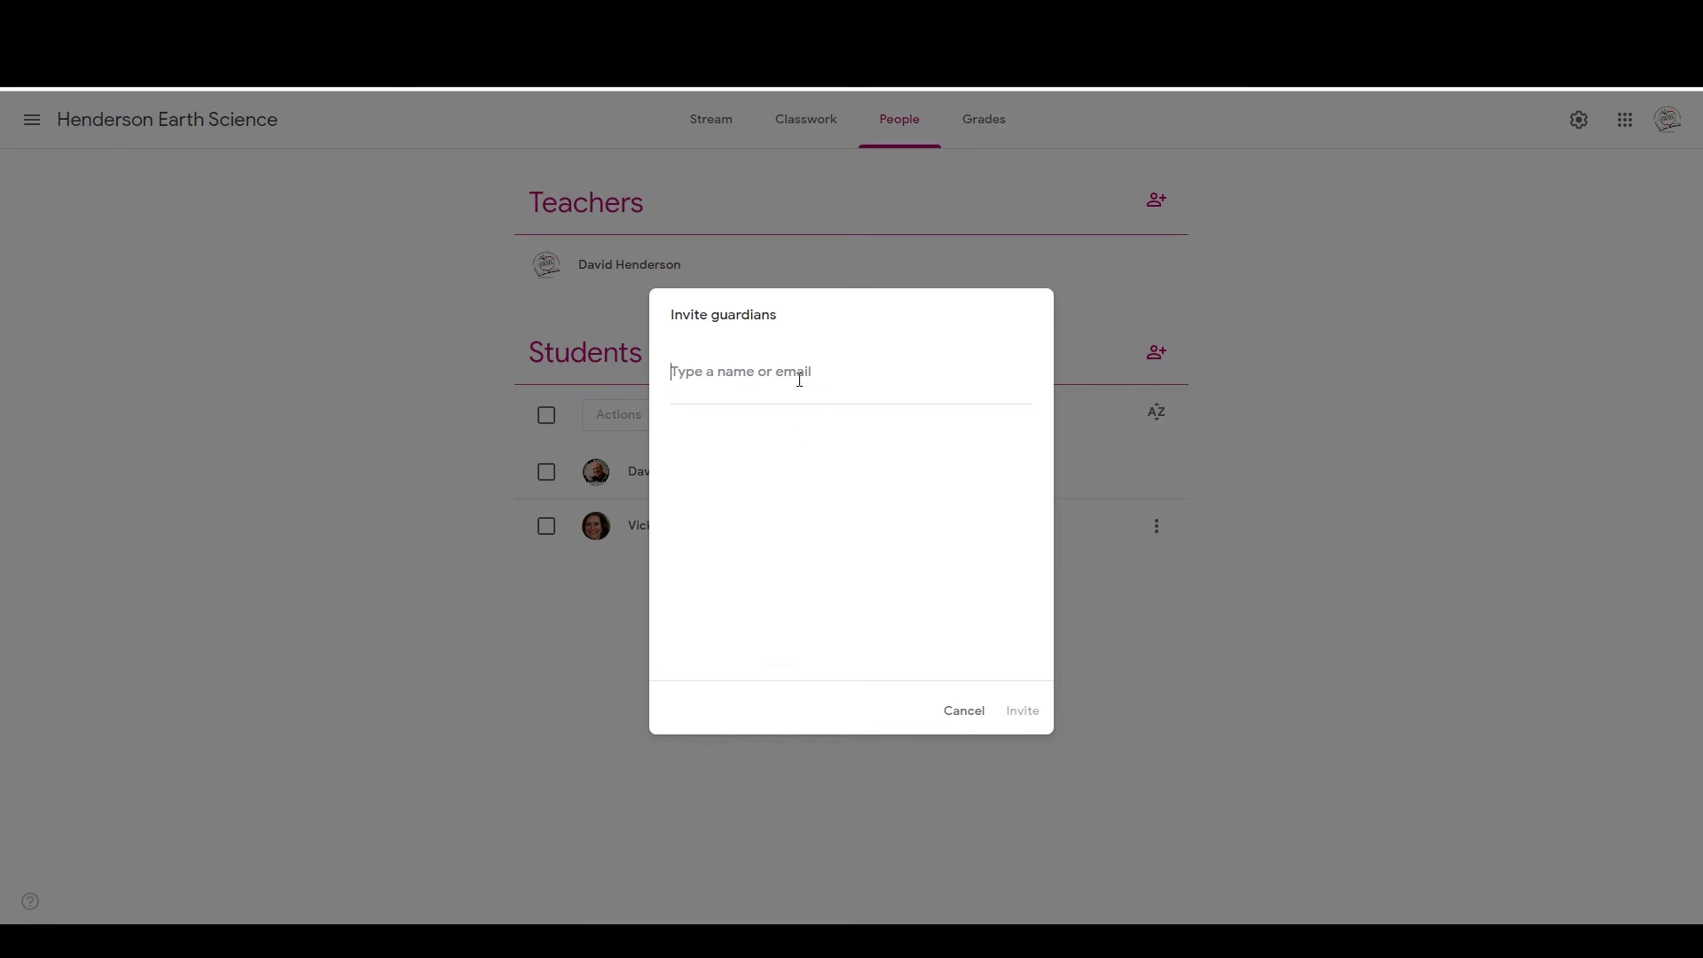
type("davidi")
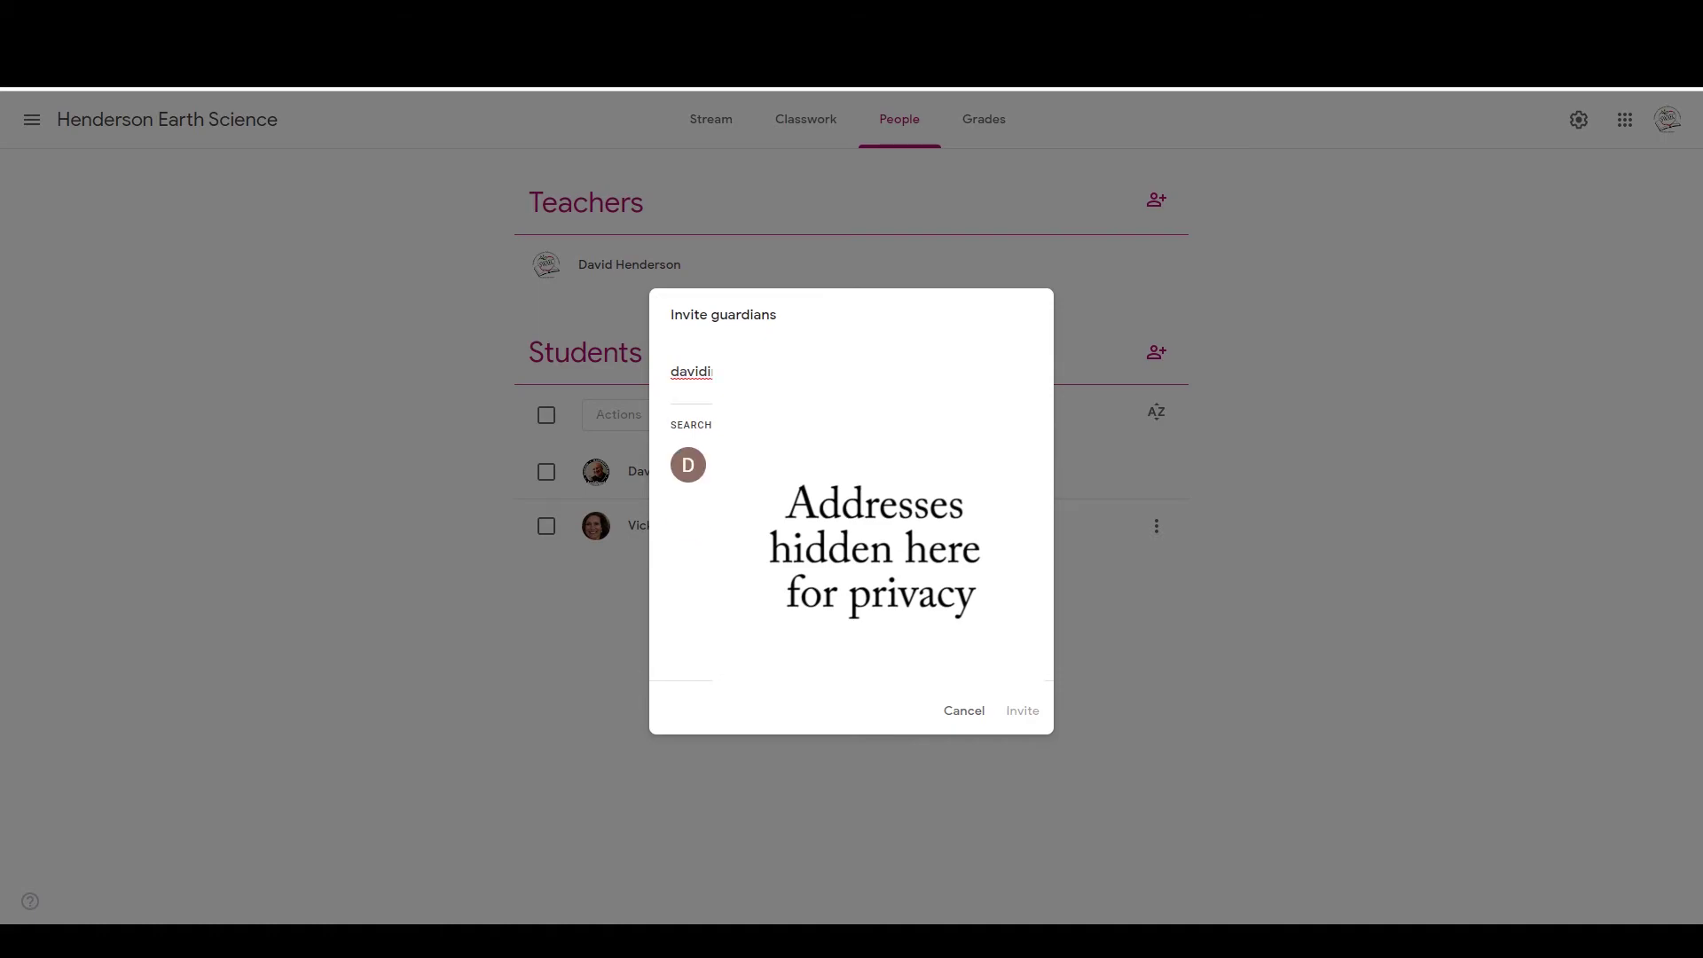
left_click(828, 465)
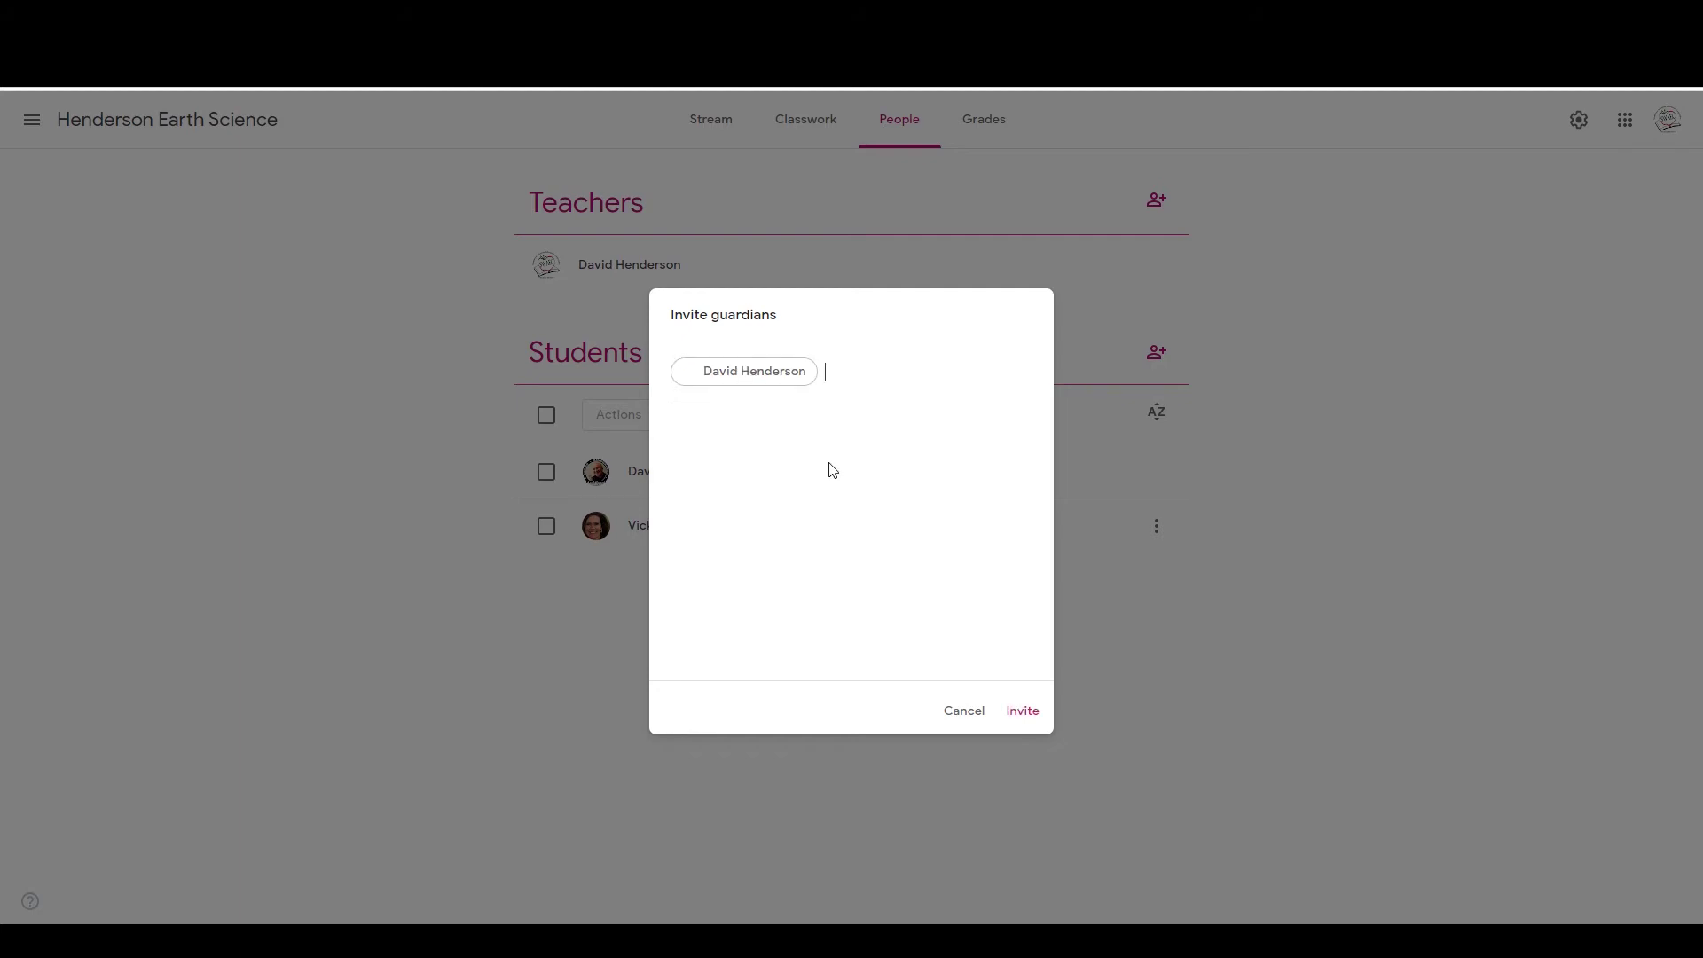
left_click(1023, 712)
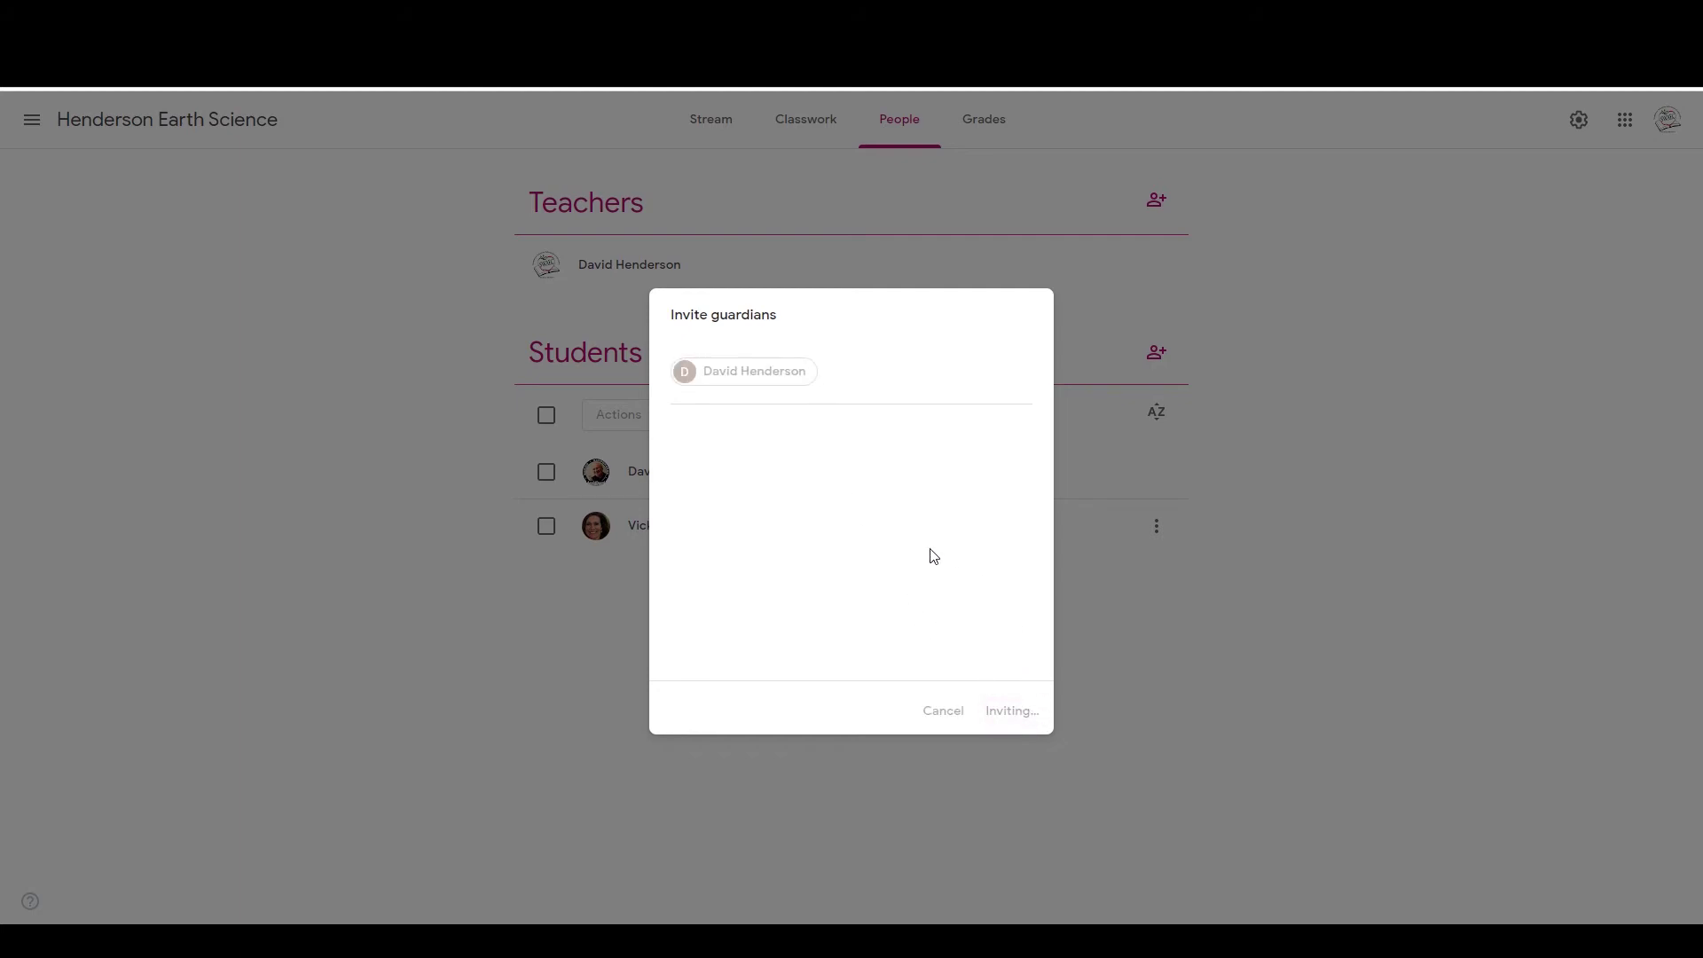